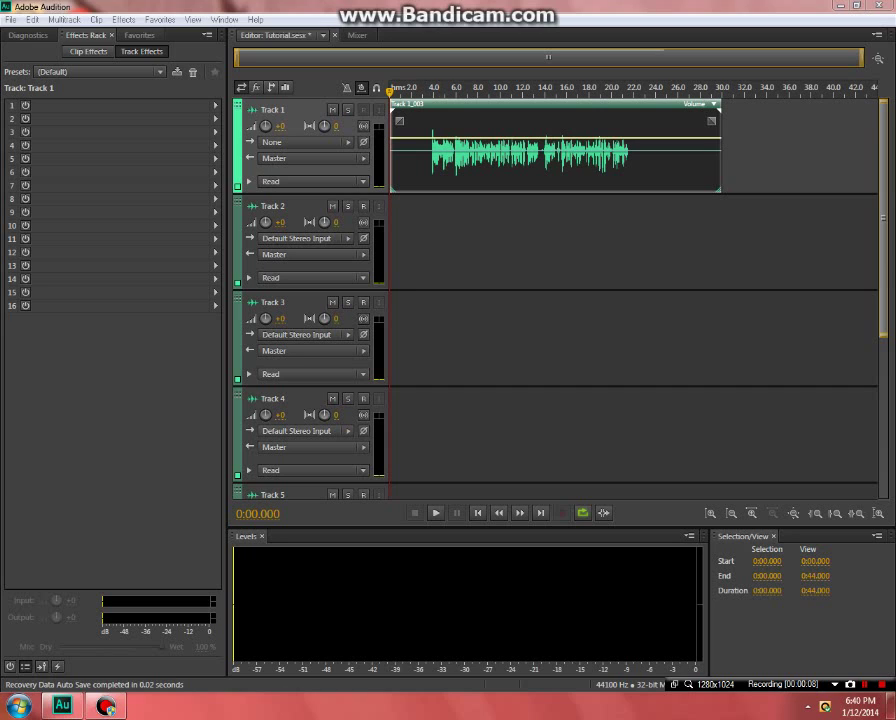
pyautogui.press('super')
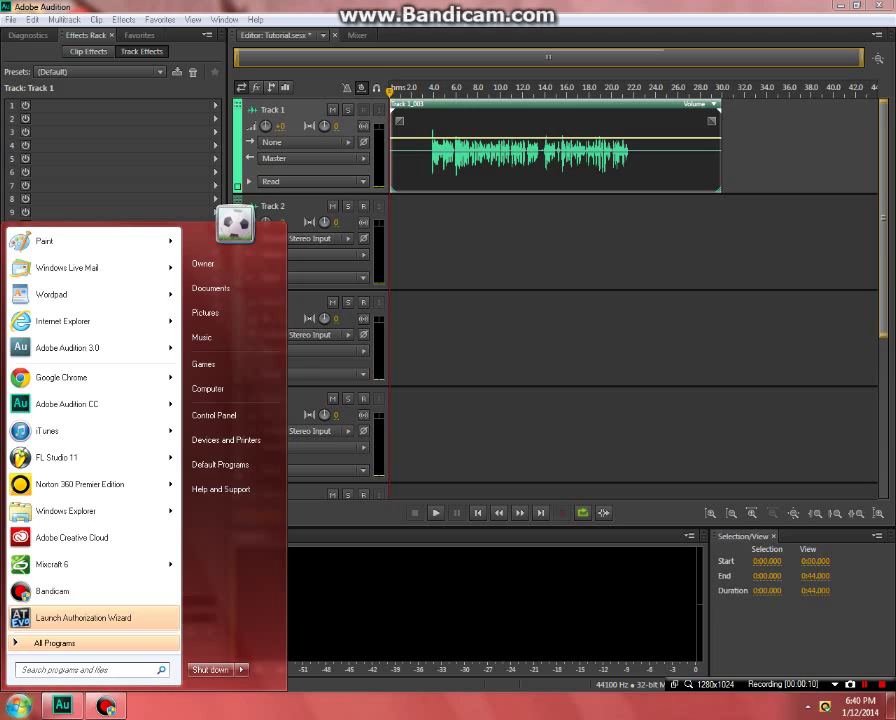
pyautogui.press('super')
pyautogui.press('super')
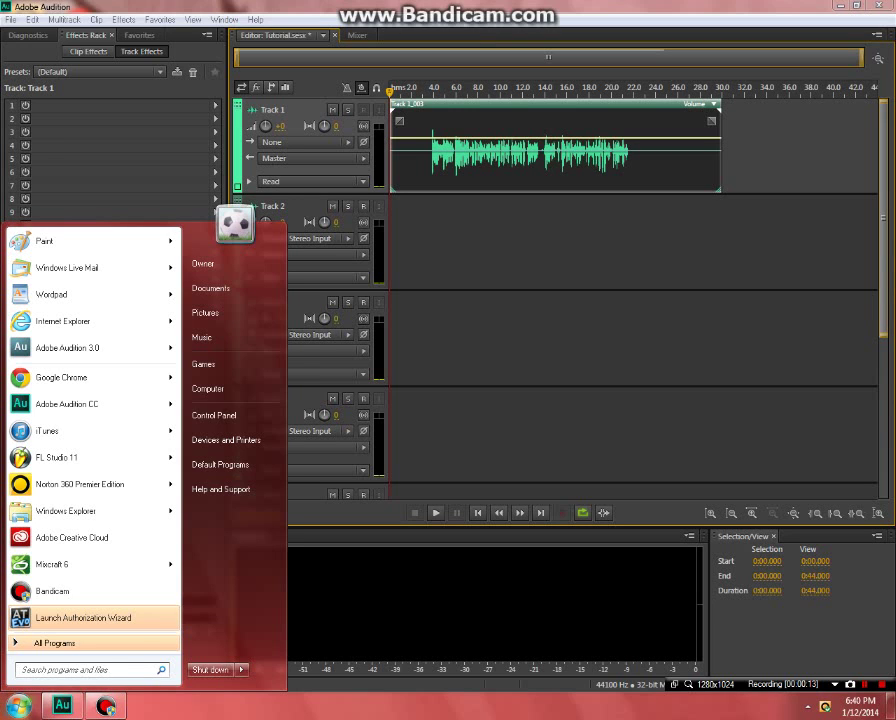
pyautogui.press('super')
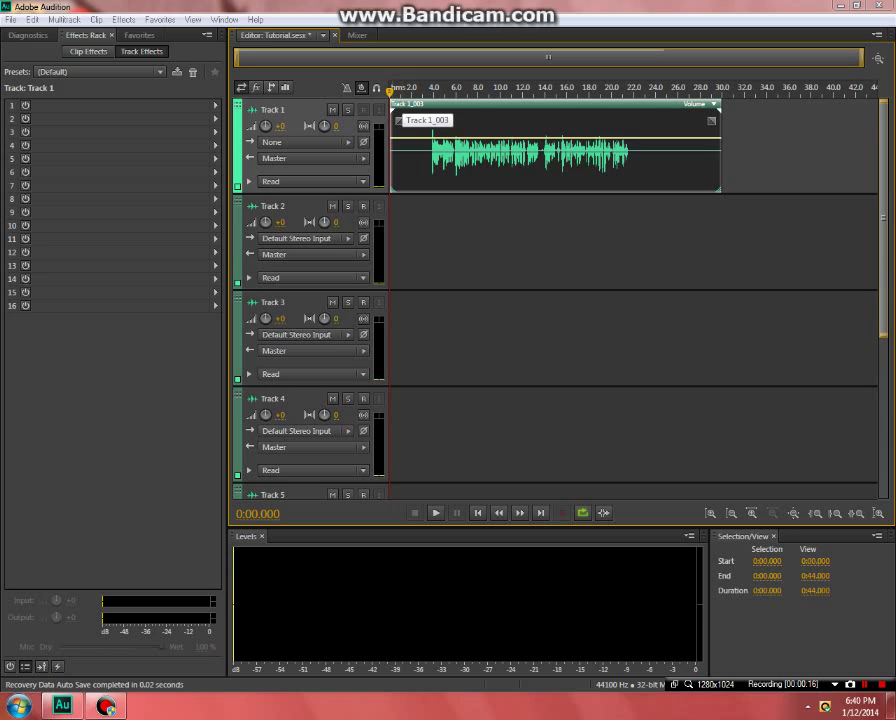
pyautogui.click(349, 142)
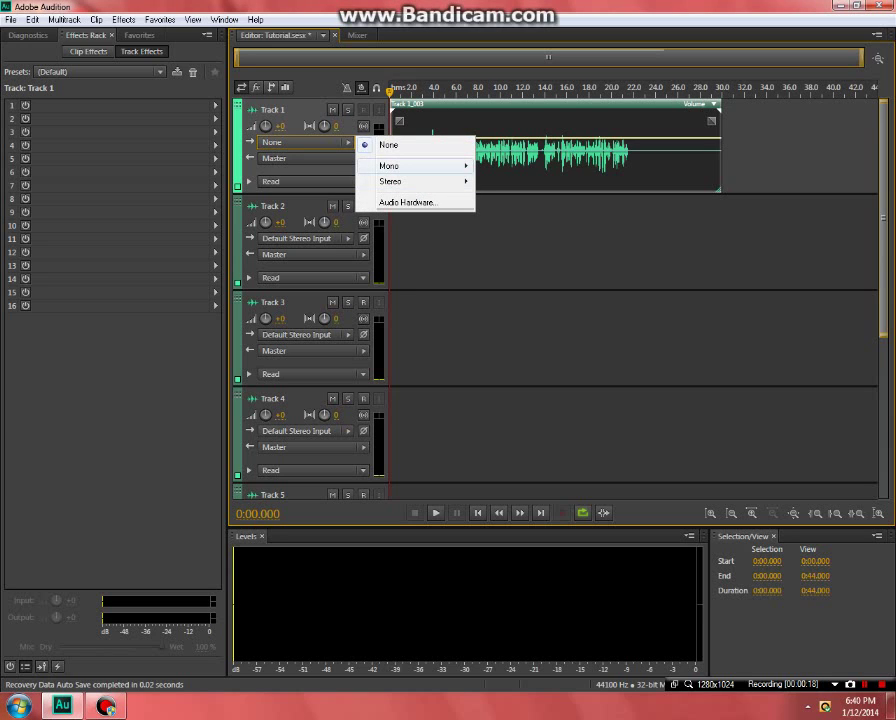
pyautogui.moveTo(400, 165)
pyautogui.click(428, 243)
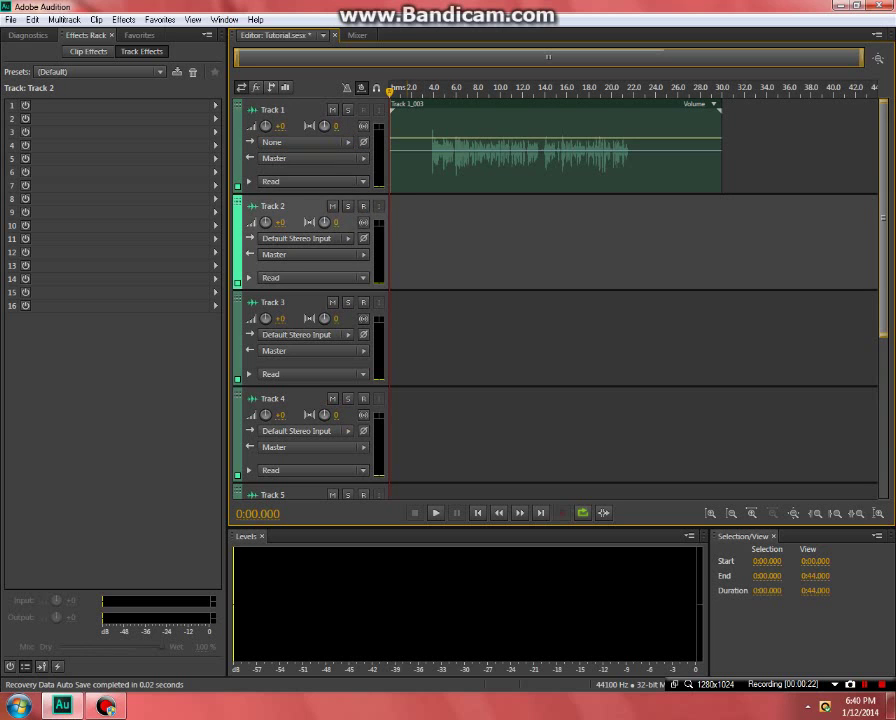
# Open the Track 1_003 clip in the waveform editor and inspect the silent stretches before and after the vocals
pyautogui.doubleClick(410, 150)
pyautogui.scroll(7, 308, 295)
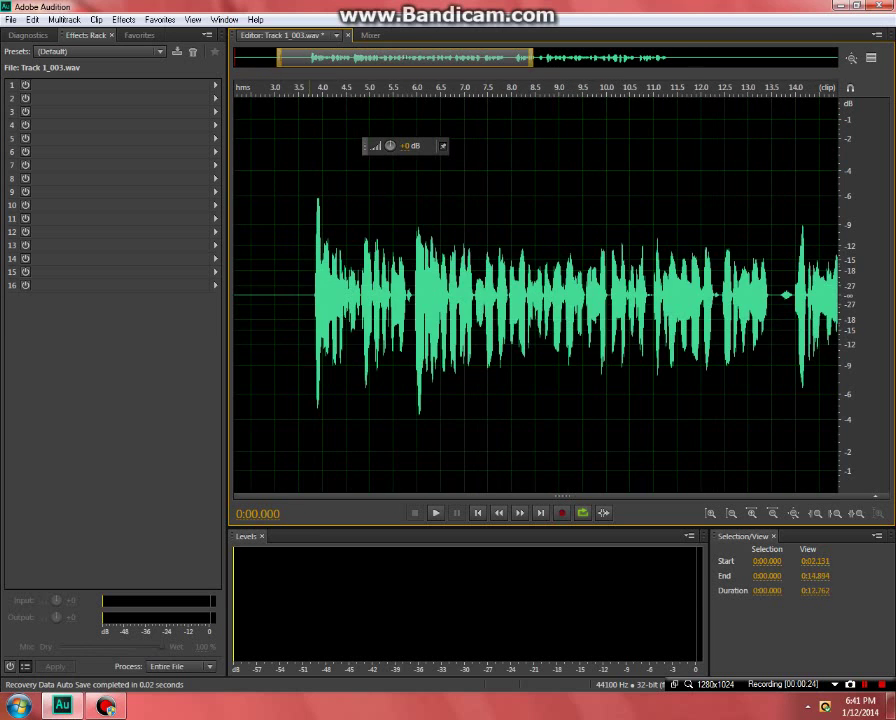
pyautogui.moveTo(323, 295); pyautogui.dragTo(228, 295)
pyautogui.click(458, 295)
pyautogui.scroll(-7, 458, 295)
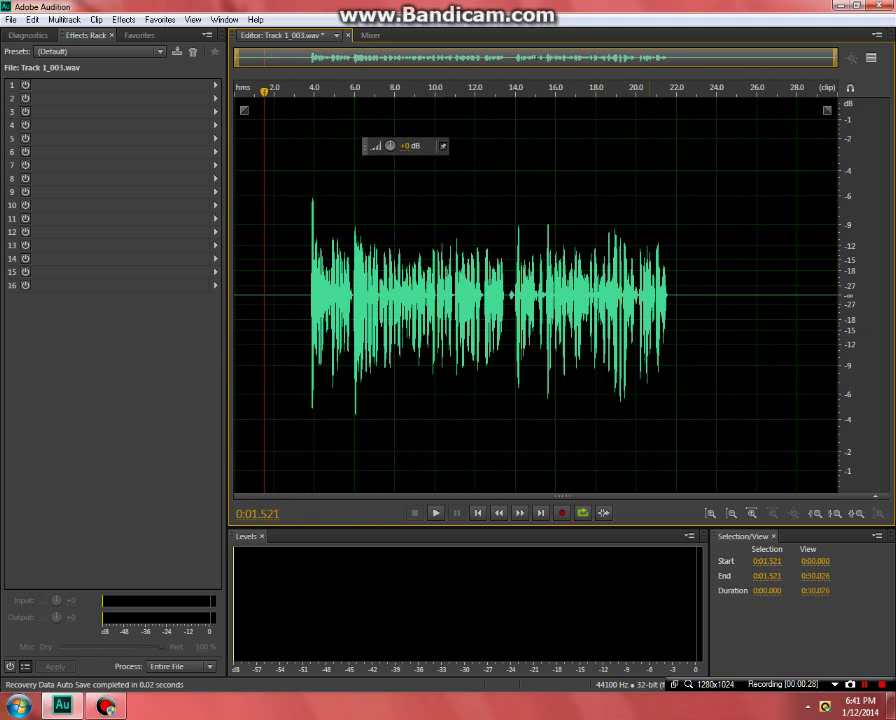
pyautogui.moveTo(671, 295); pyautogui.dragTo(837, 295)
pyautogui.rightClick(713, 295)
pyautogui.click(724, 502)
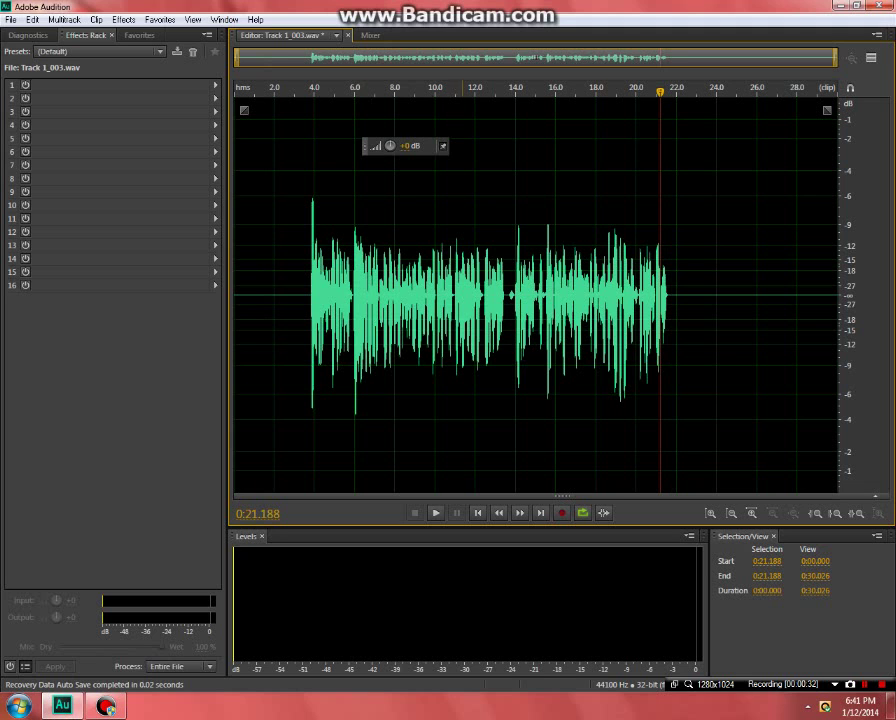
# Switch to the Windows Control Panel and open its Sound settings
pyautogui.click(20, 706)
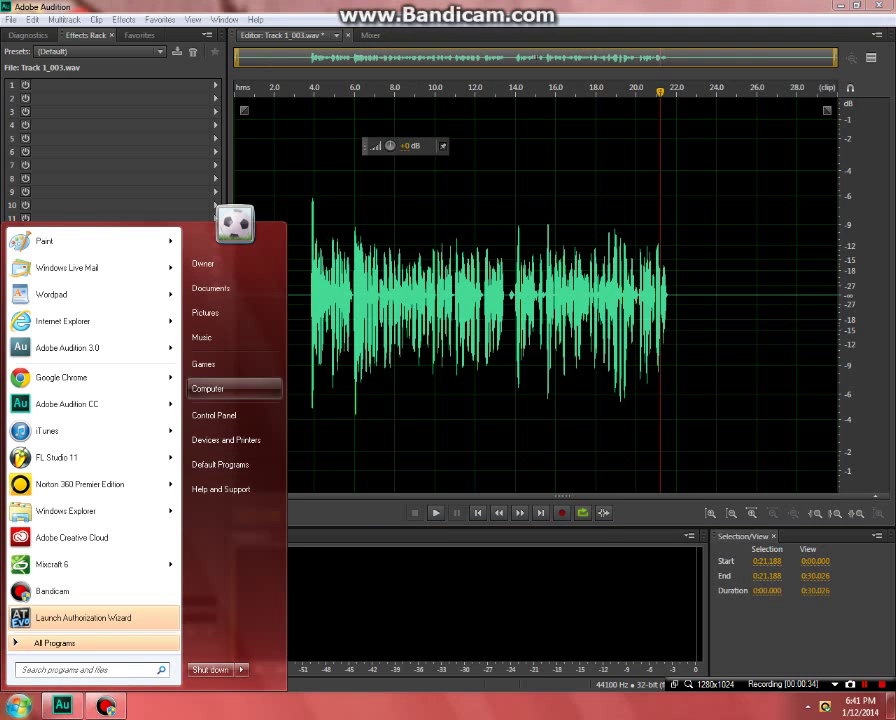
pyautogui.click(234, 386)
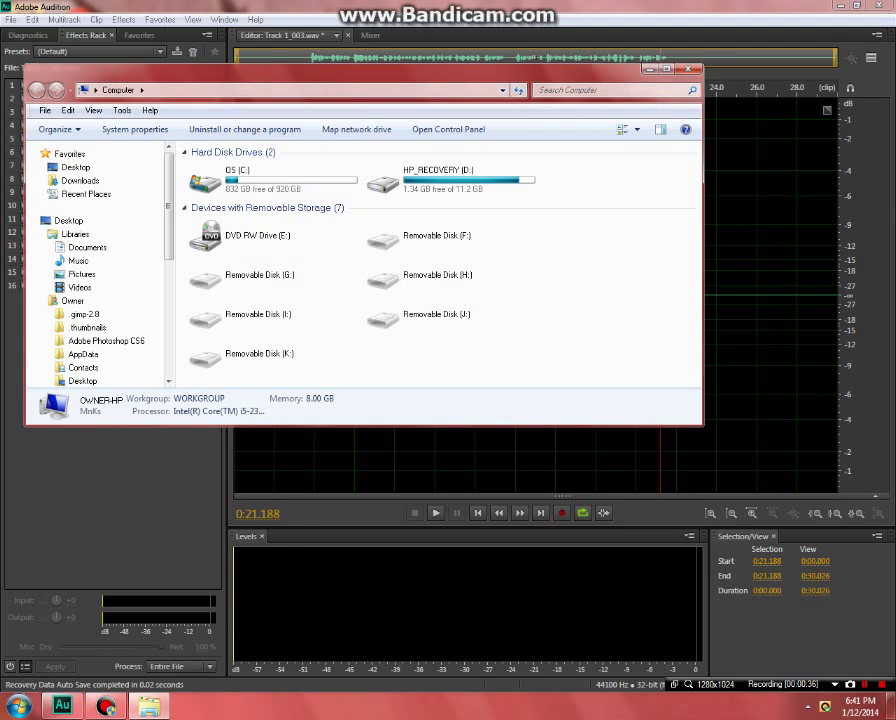
pyautogui.press('super')
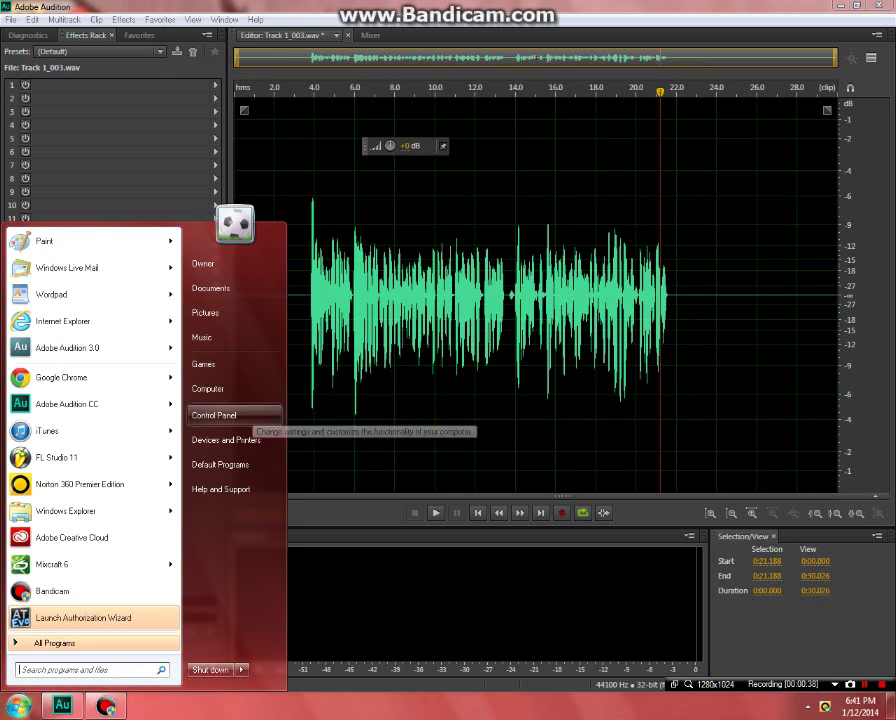
pyautogui.click(214, 415)
pyautogui.click(405, 377)
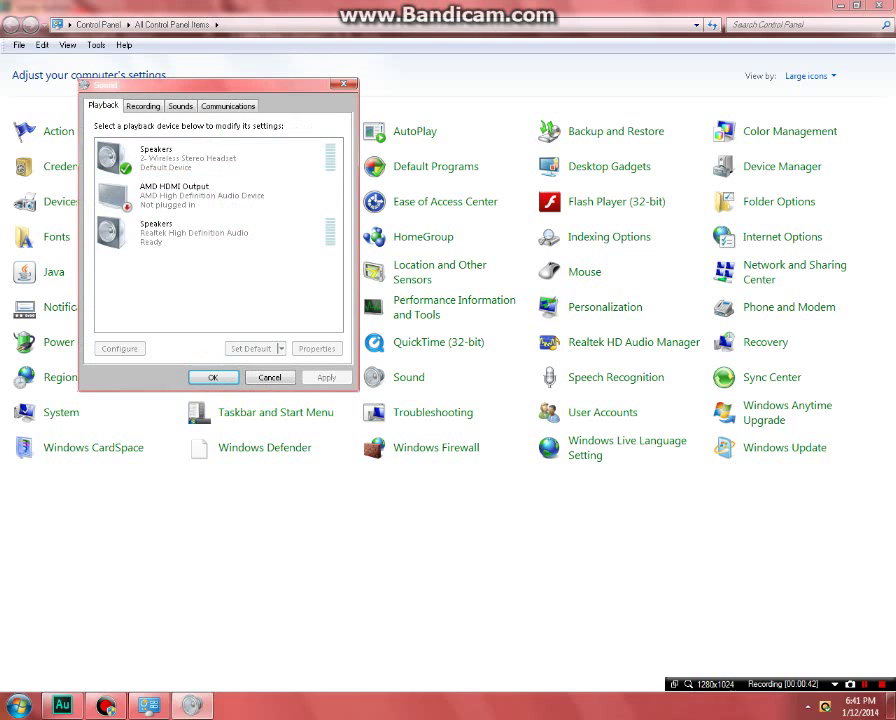
# Check the recording level of the default Wireless Stereo Headset microphone and close the sound settings
pyautogui.click(143, 106)
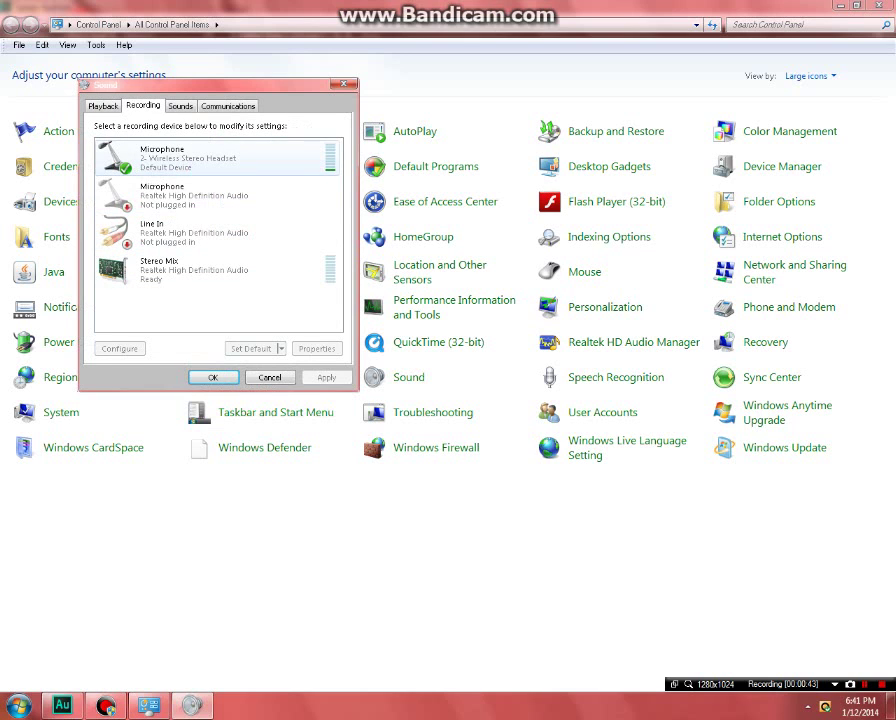
pyautogui.doubleClick(180, 157)
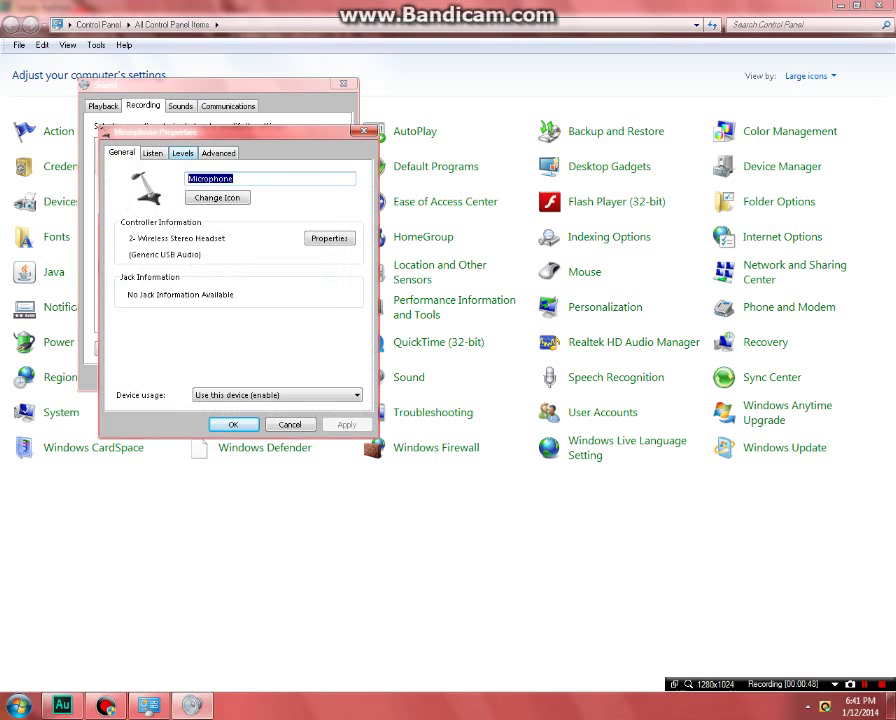
pyautogui.click(182, 152)
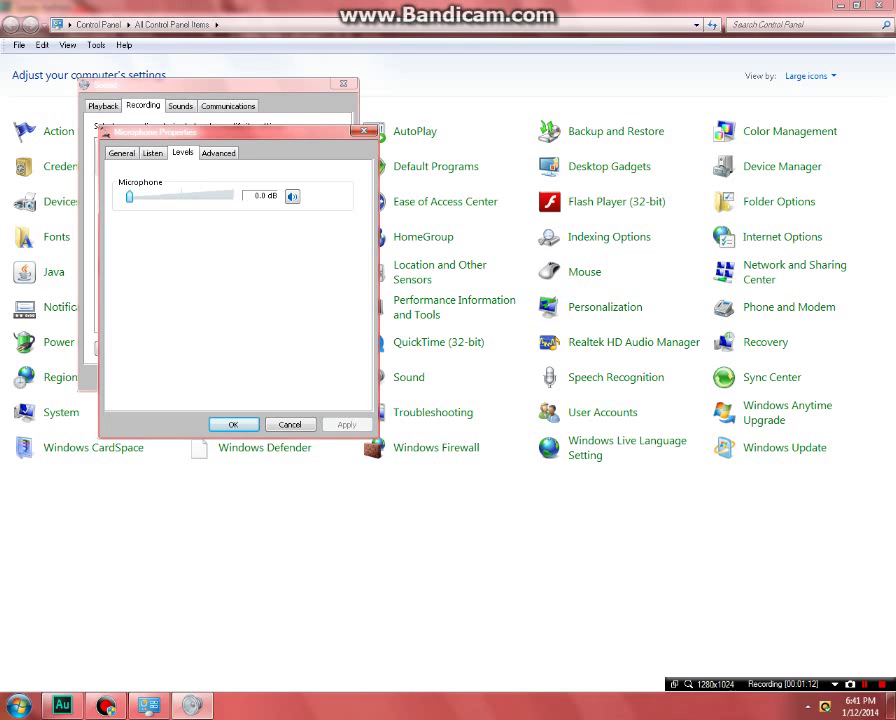
pyautogui.click(233, 424)
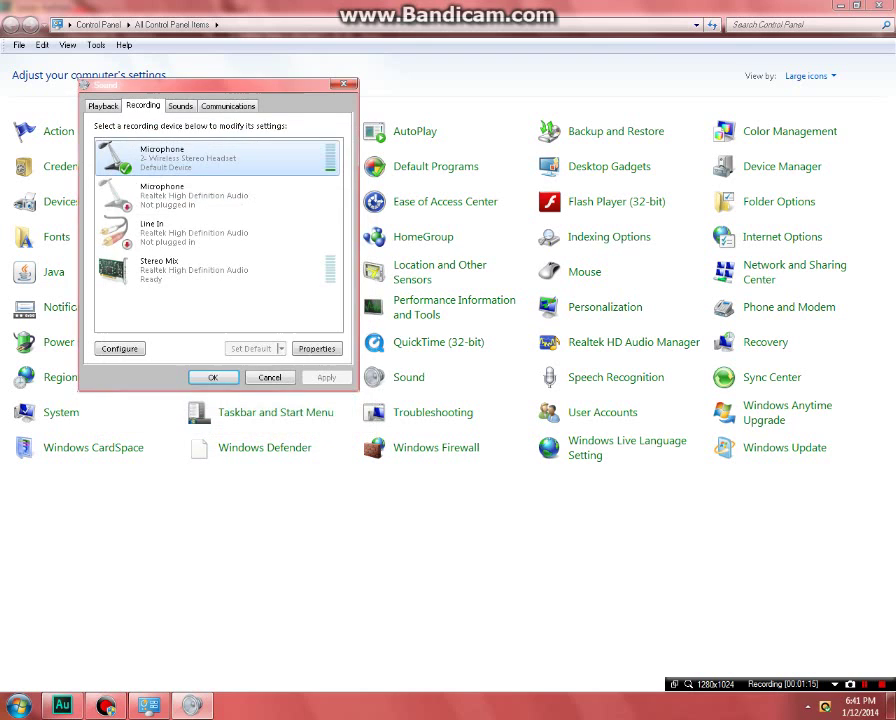
pyautogui.click(213, 377)
# Switch to Adobe Audition, select the entire waveform and load the effects rack preset "Gio without EQ"
pyautogui.click(106, 706)
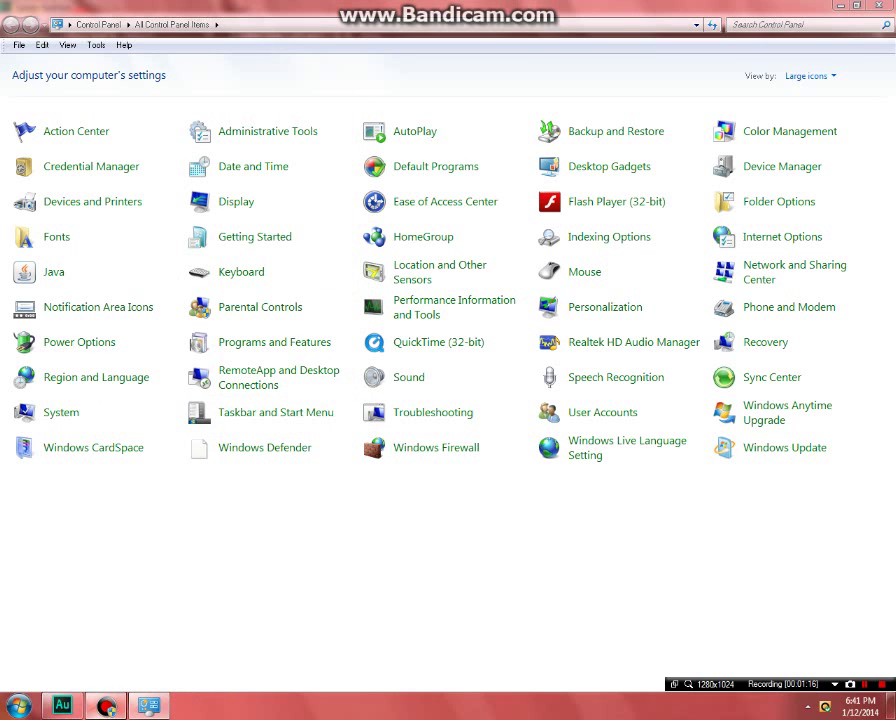
pyautogui.click(62, 705)
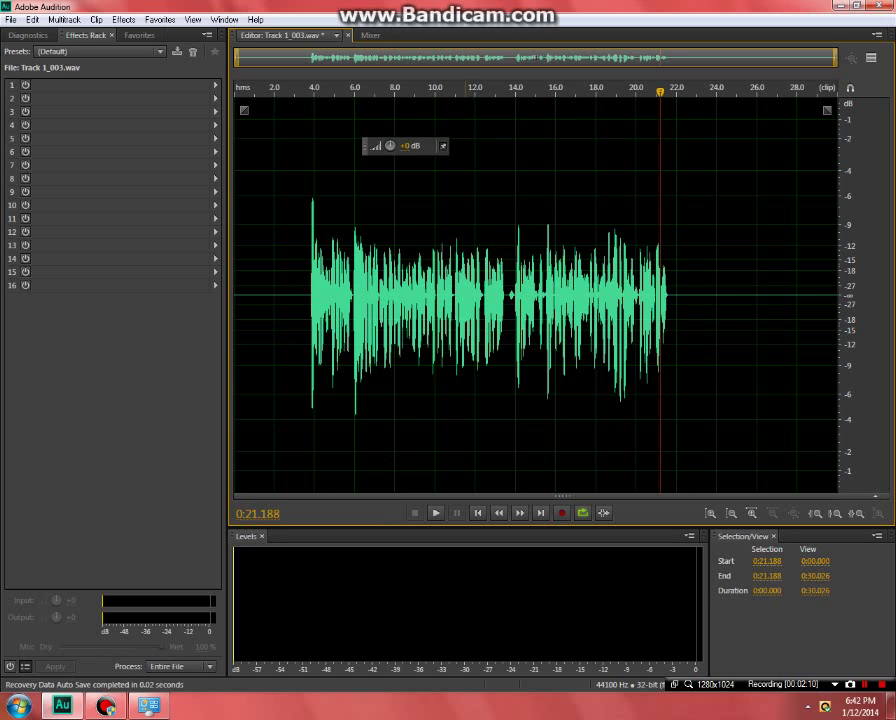
pyautogui.hotkey('ctrl', 'a')
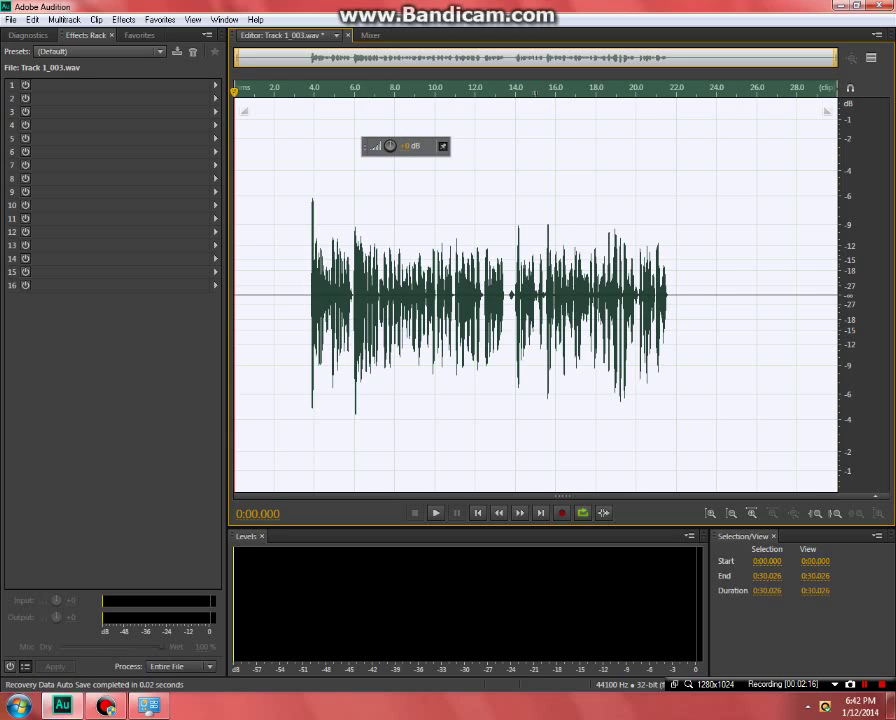
pyautogui.click(97, 51)
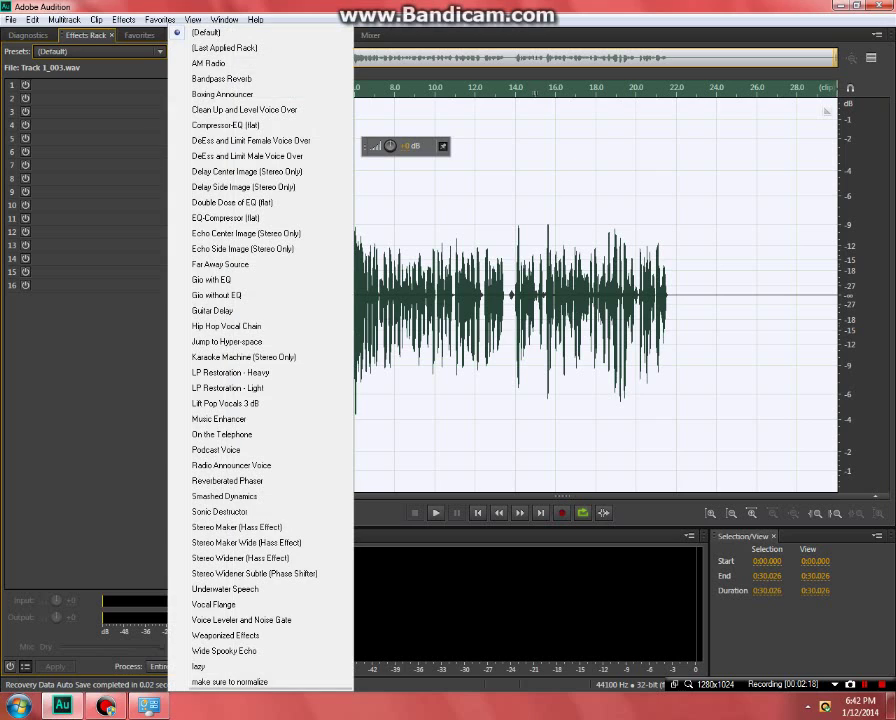
pyautogui.click(216, 295)
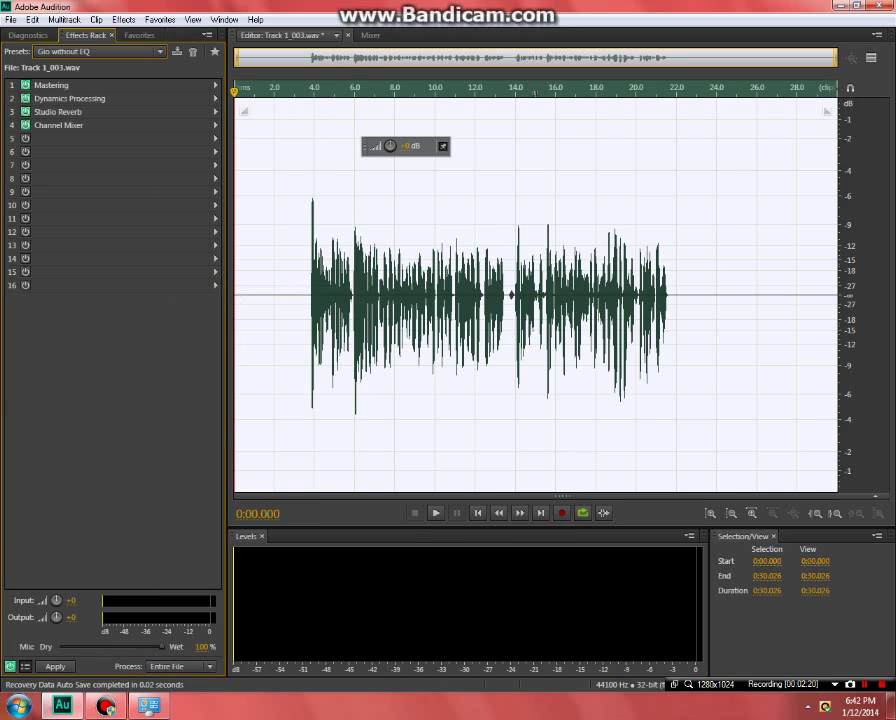
# Set the rack's Mastering effect to the Pro preset and close its settings
pyautogui.doubleClick(51, 85)
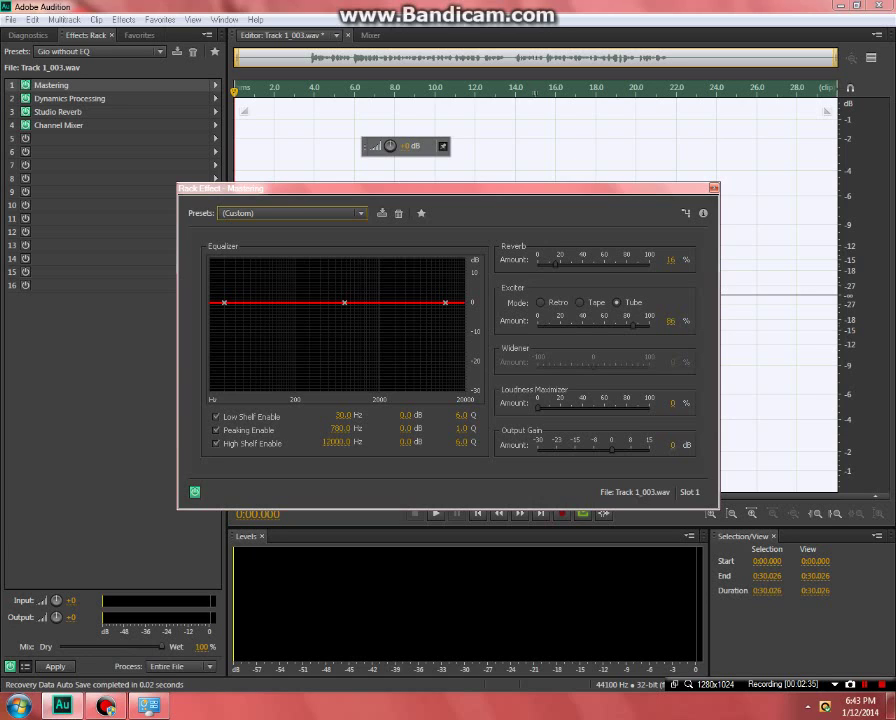
pyautogui.click(290, 213)
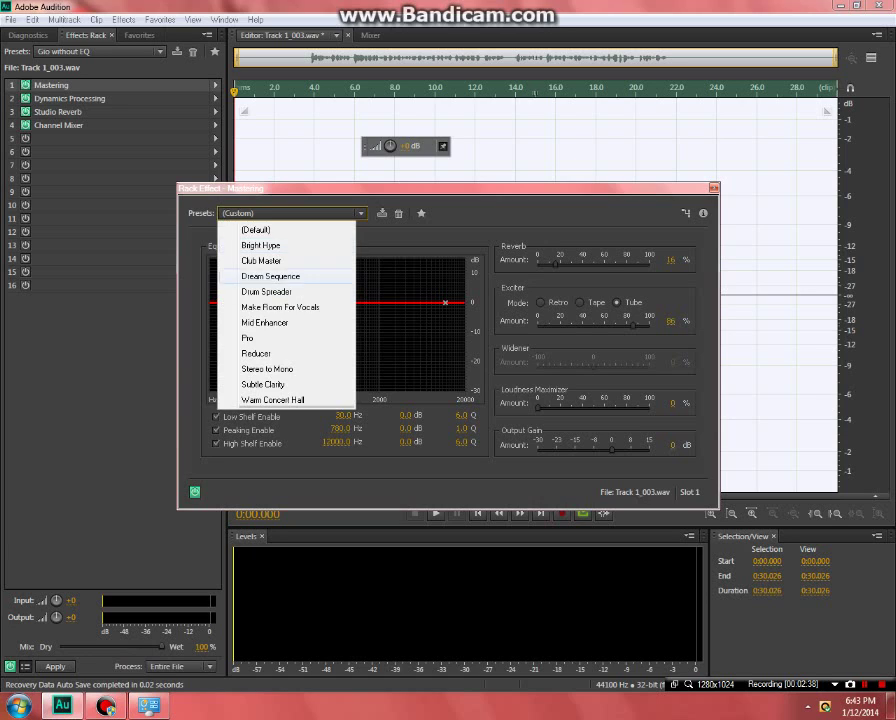
pyautogui.click(252, 334)
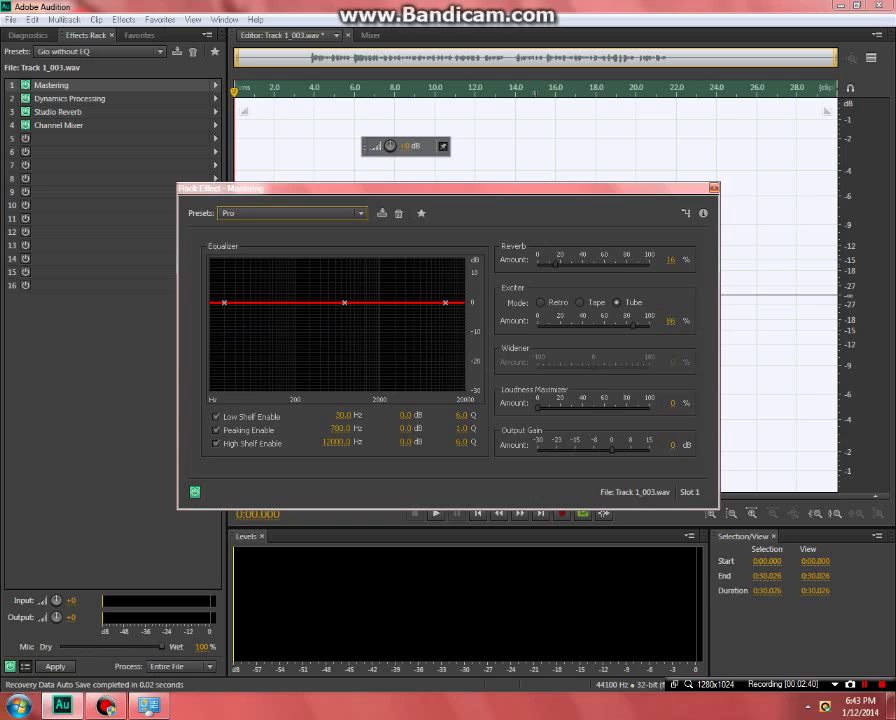
pyautogui.click(713, 188)
# Open the rack's Dynamics Processing effect and examine the input and output signal levels of the curve's two upper points
pyautogui.click(70, 98)
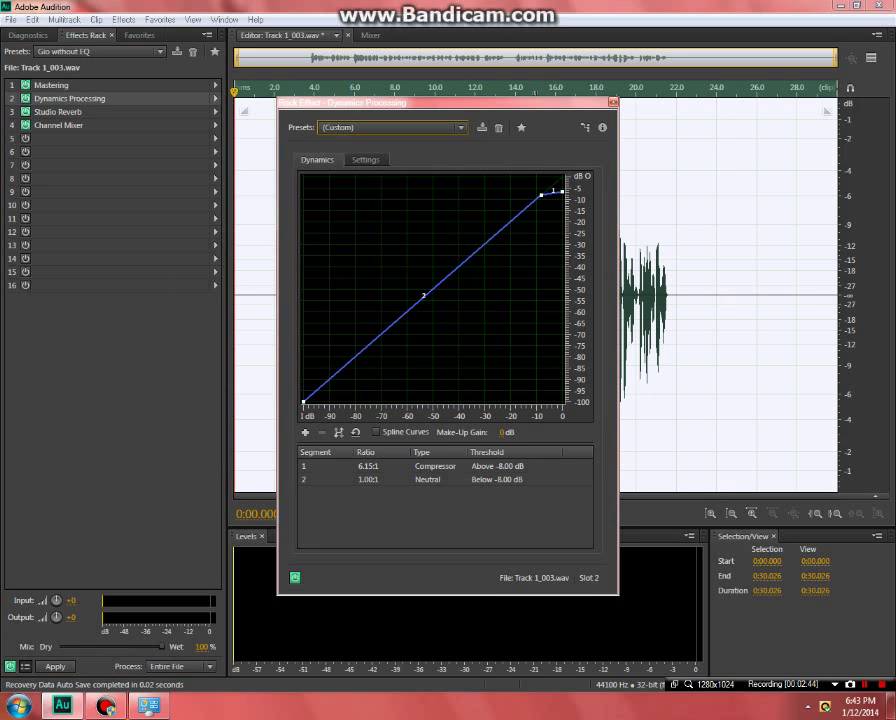
pyautogui.moveTo(562, 191)
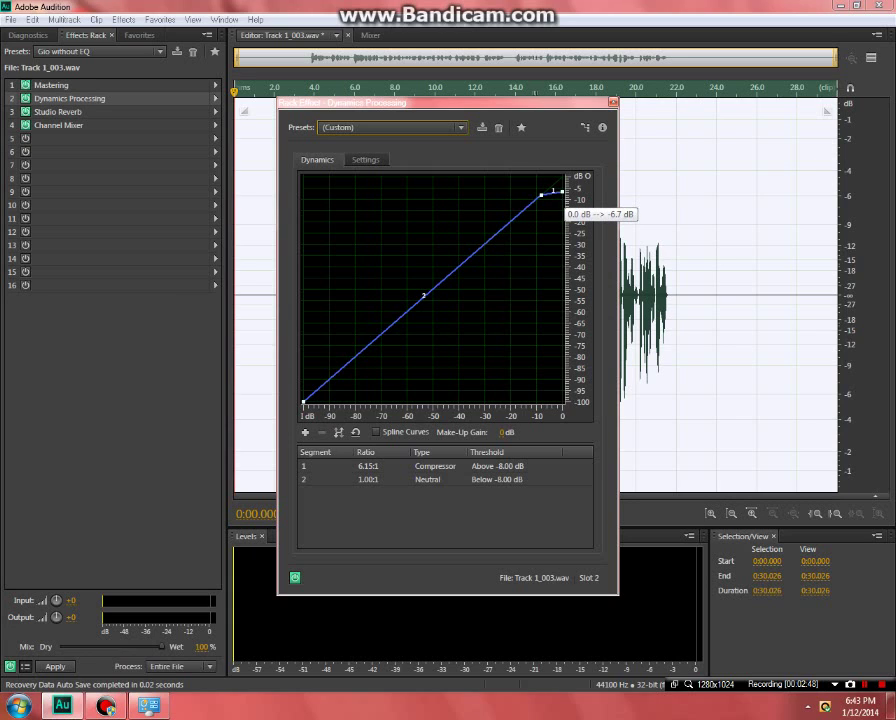
pyautogui.rightClick(562, 191)
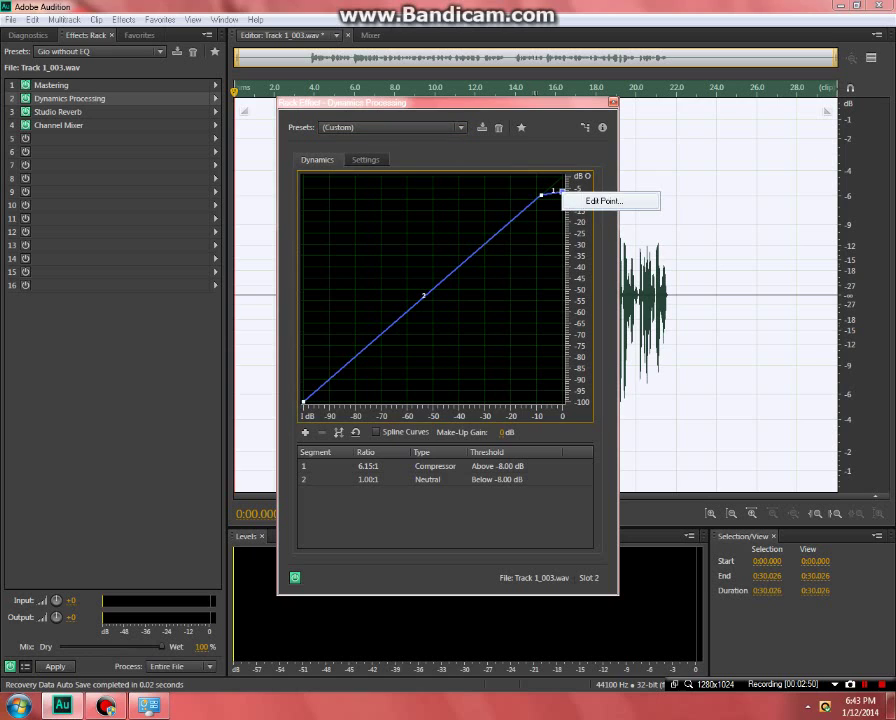
pyautogui.click(600, 200)
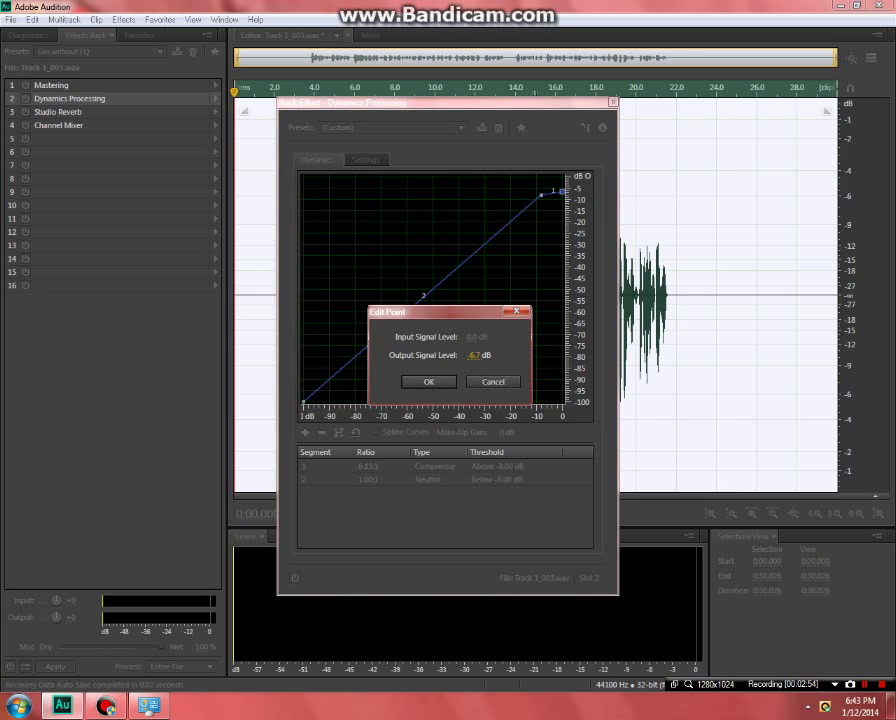
pyautogui.press('Return')
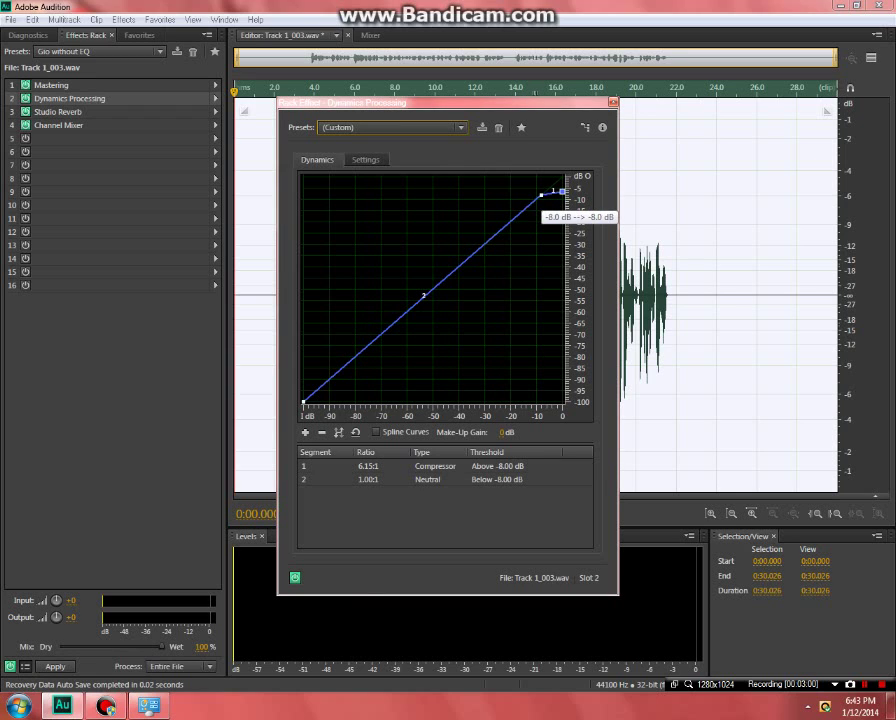
pyautogui.rightClick(541, 195)
pyautogui.click(583, 206)
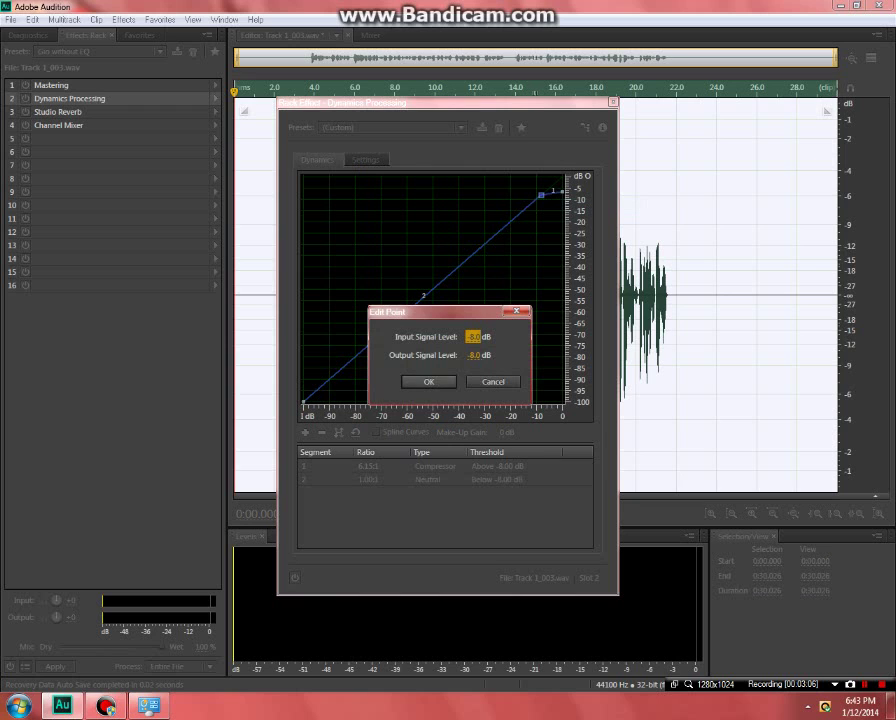
pyautogui.press('Return')
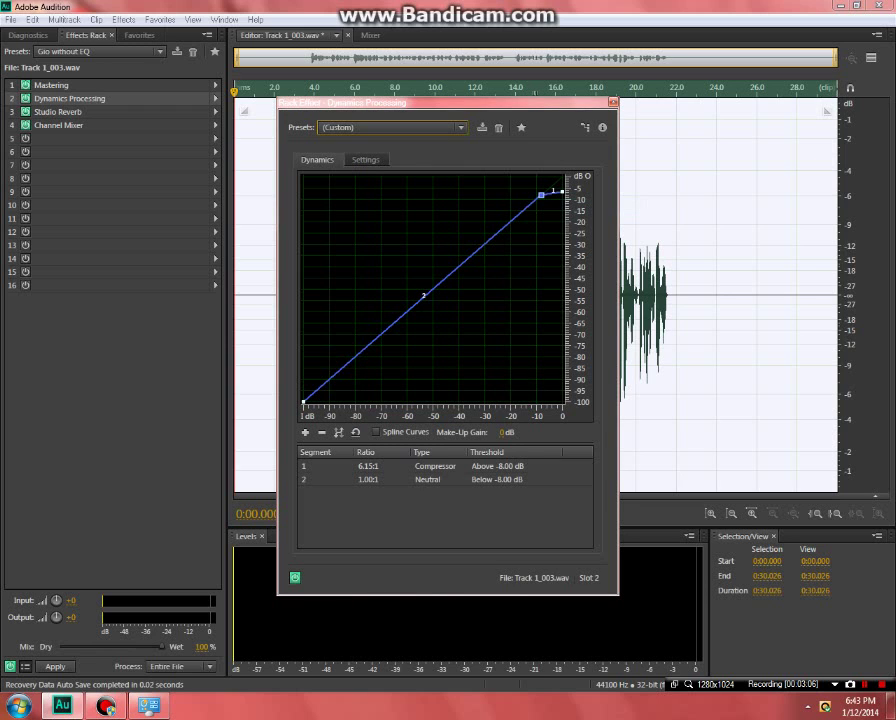
# Set the Dynamics Processing effect to the Pro preset and close its settings
pyautogui.click(390, 127)
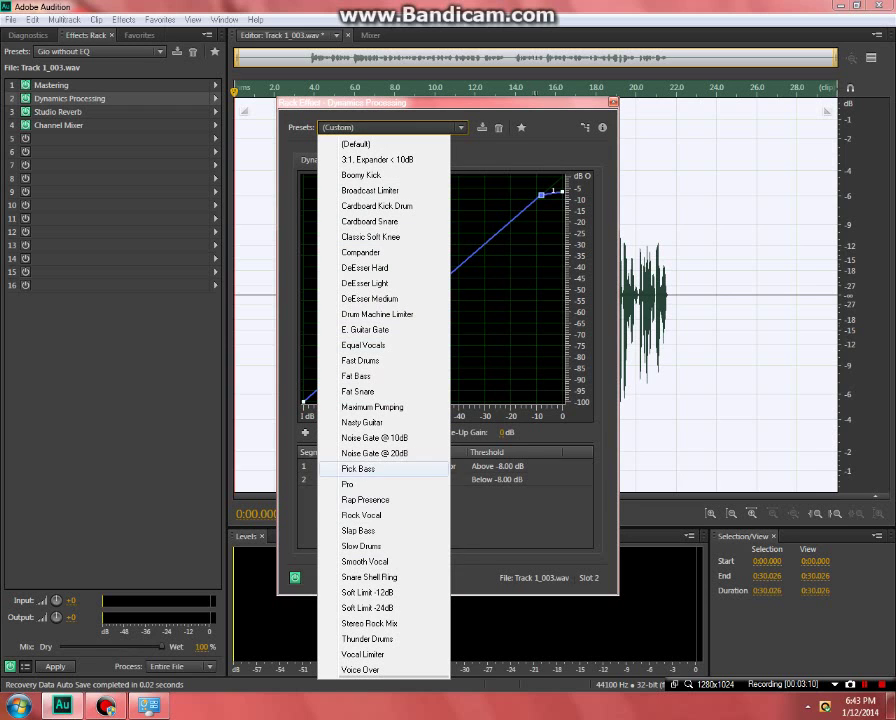
pyautogui.click(347, 484)
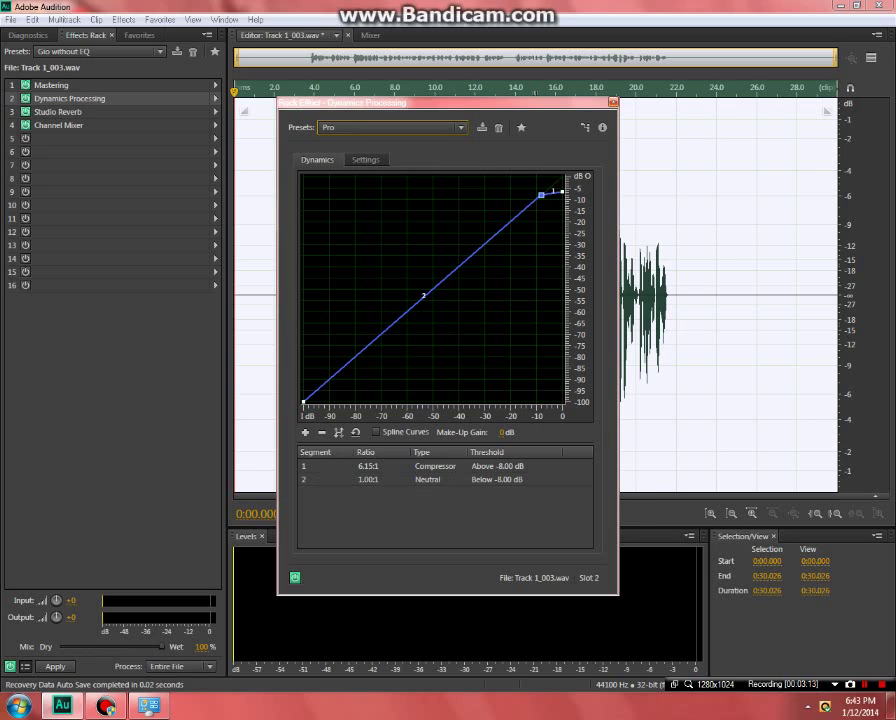
pyautogui.press('Escape')
# Review the Studio Reverb settings in the effects rack, close them and open the Channel Mixer settings
pyautogui.doubleClick(58, 112)
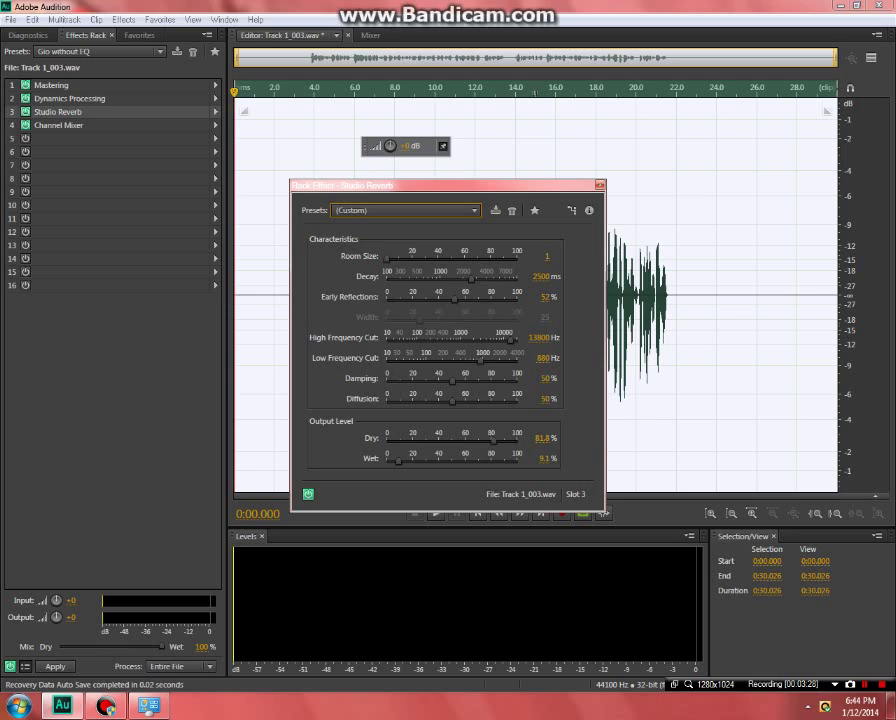
pyautogui.press('Escape')
pyautogui.doubleClick(58, 125)
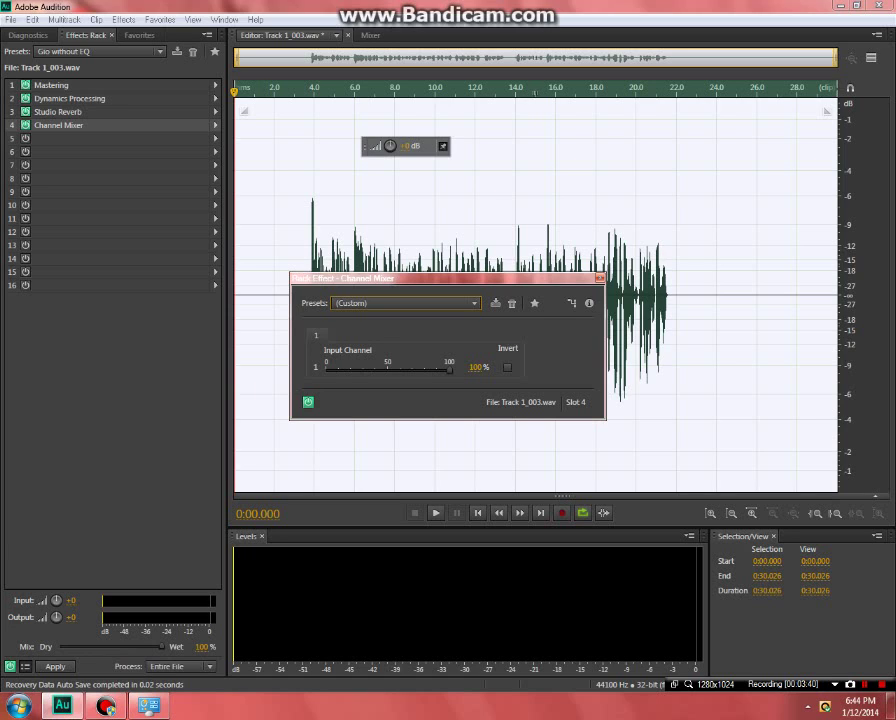
# Close the Channel Mixer settings and set the effects rack's wet mix to 40%, leaving the rack preset unsaved
pyautogui.press('Escape')
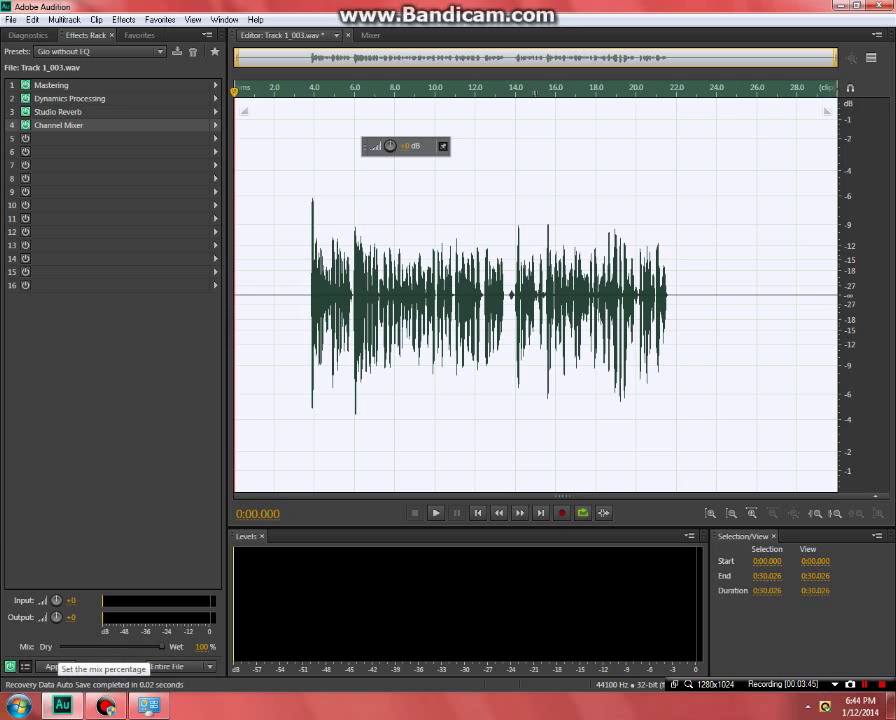
pyautogui.click(205, 647)
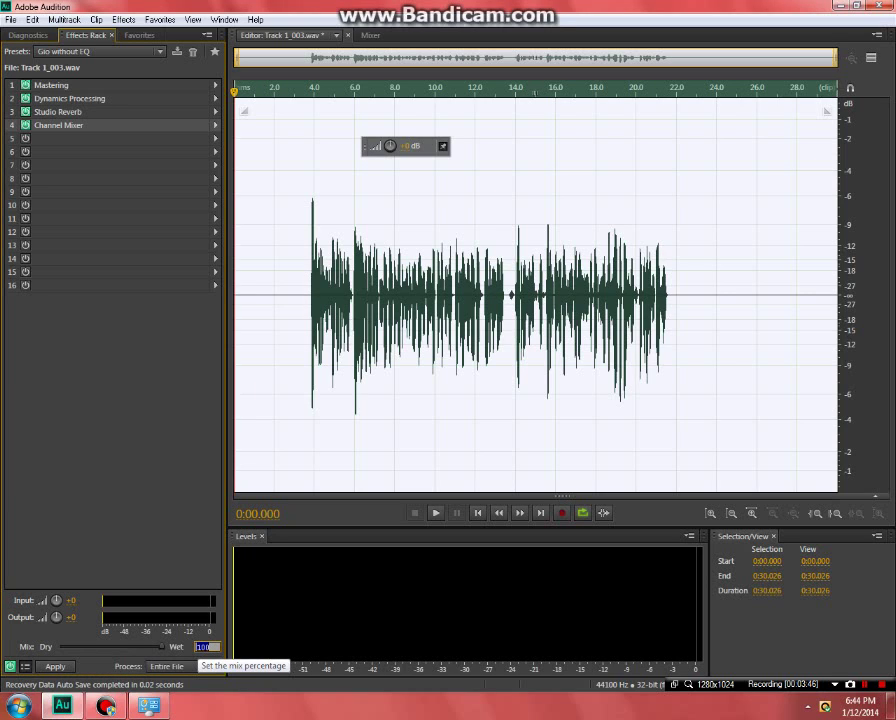
pyautogui.write('40')
pyautogui.press('Return')
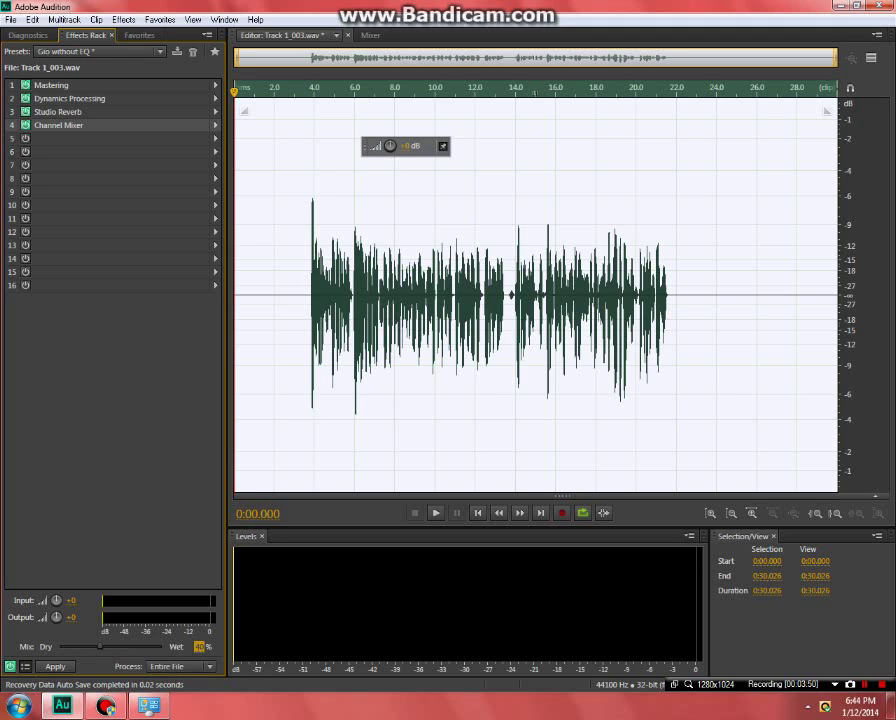
pyautogui.click(177, 51)
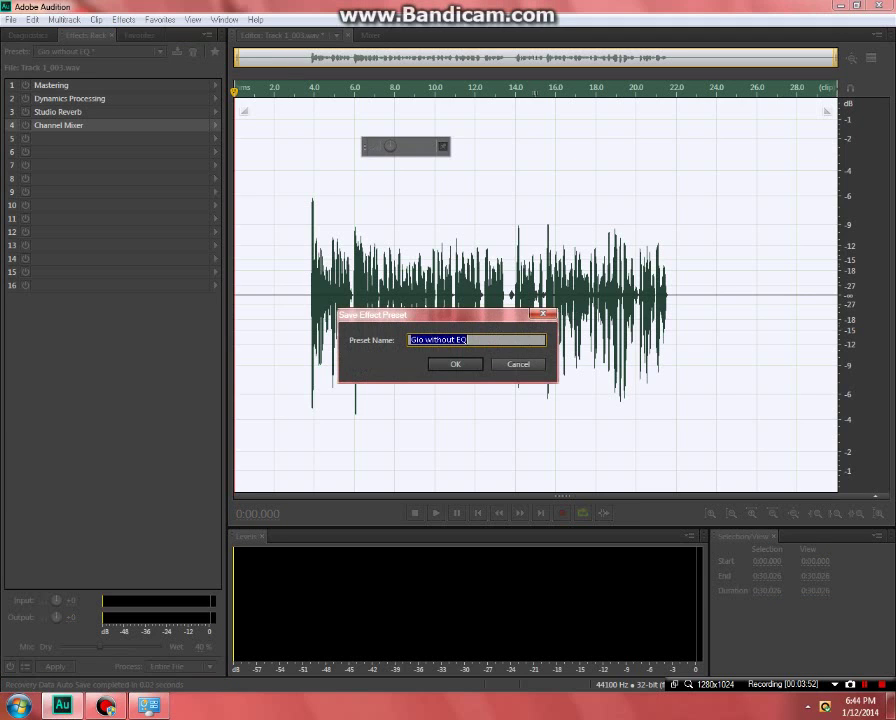
pyautogui.click(517, 364)
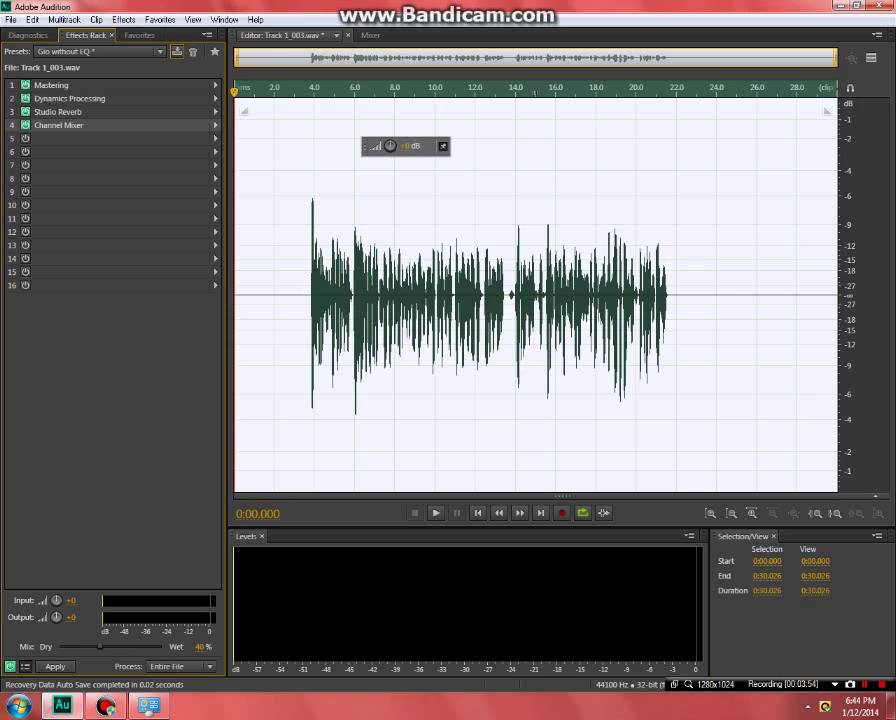
# Apply the 30-band Graphic Equalizer to the clip with the Bkg. Vocal - Separate from Lead Vocal preset
pyautogui.click(123, 19)
pyautogui.moveTo(160, 238)
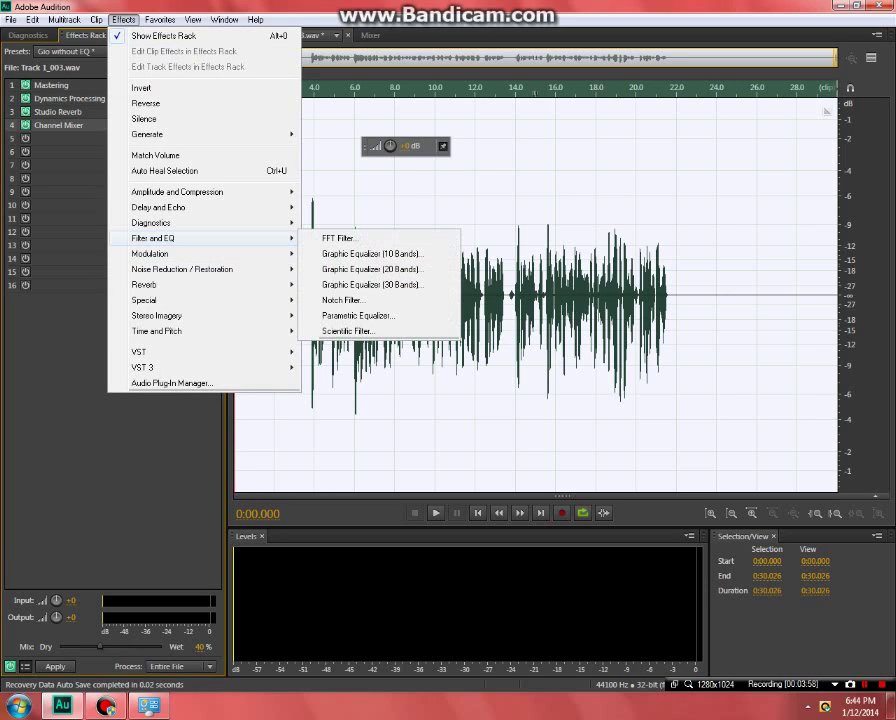
pyautogui.click(370, 284)
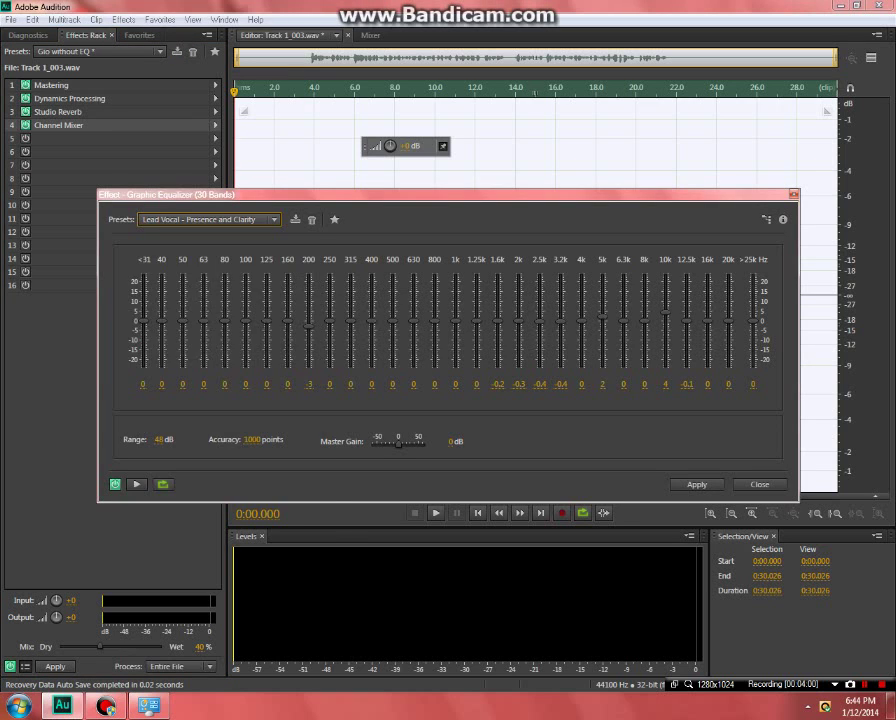
pyautogui.click(210, 219)
pyautogui.click(226, 267)
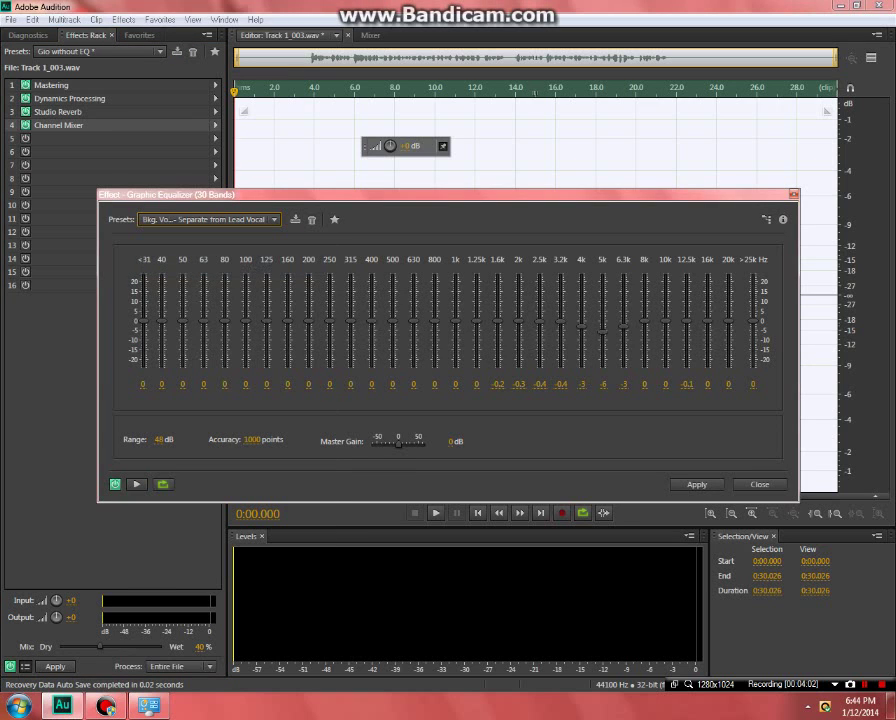
pyautogui.click(697, 484)
# Apply the 30-band Graphic Equalizer to the clip again with the Lead Vocal - Presence and Clarity preset
pyautogui.click(123, 20)
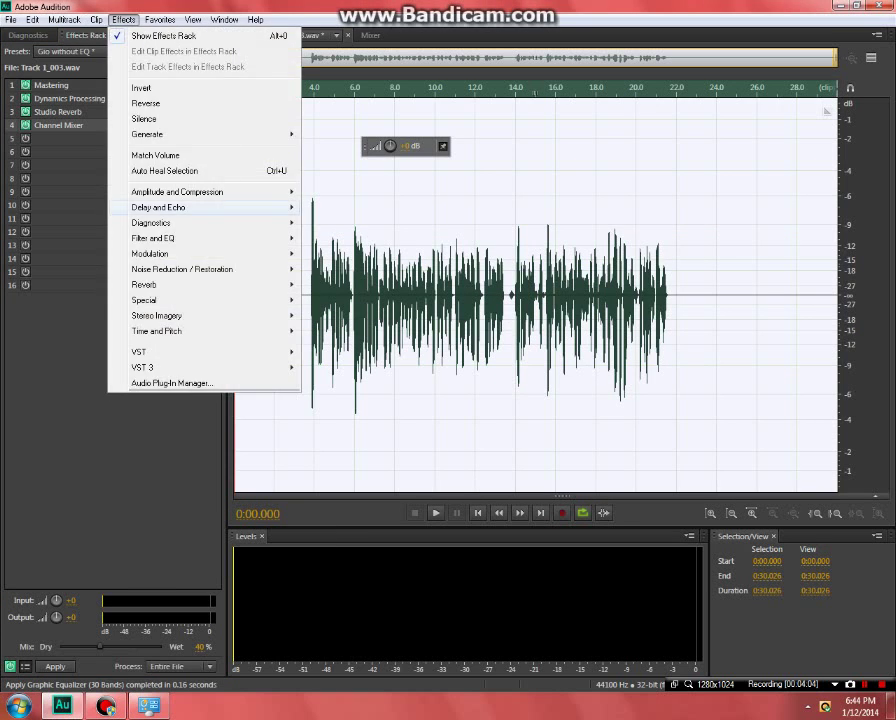
pyautogui.moveTo(200, 238)
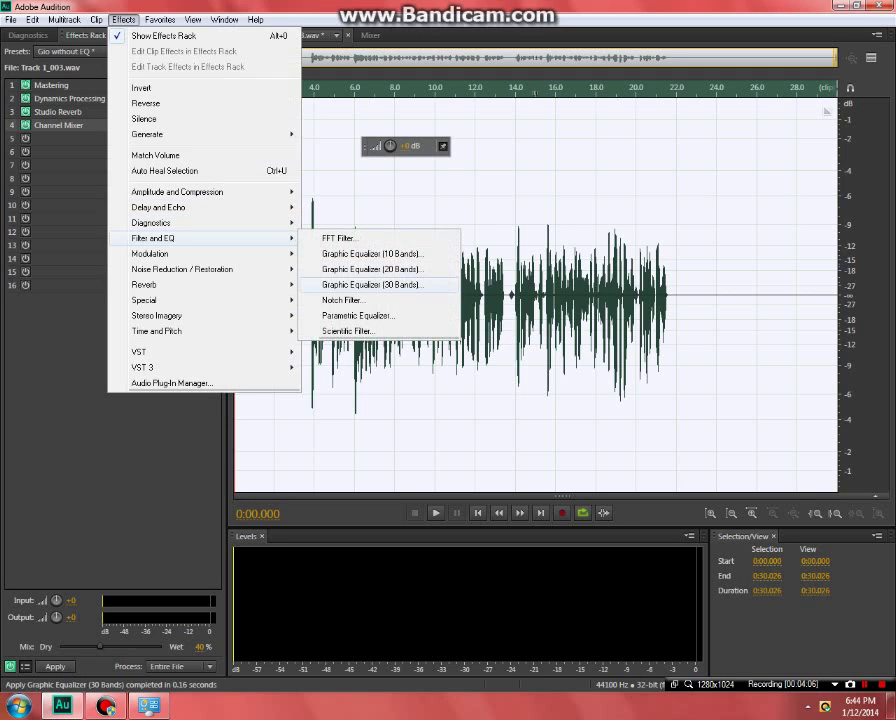
pyautogui.click(350, 286)
pyautogui.click(208, 219)
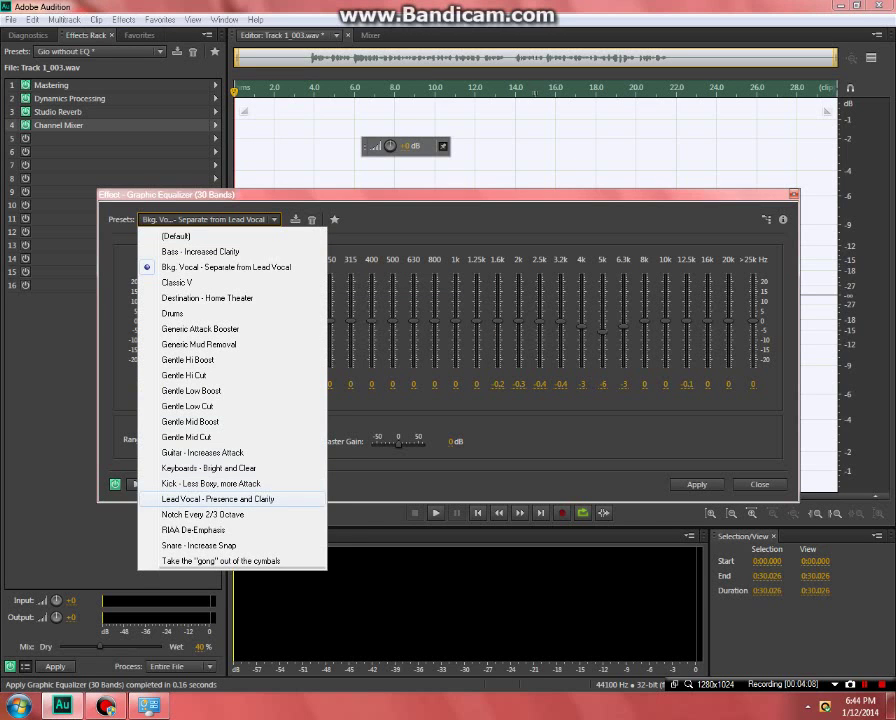
pyautogui.click(220, 498)
pyautogui.click(696, 484)
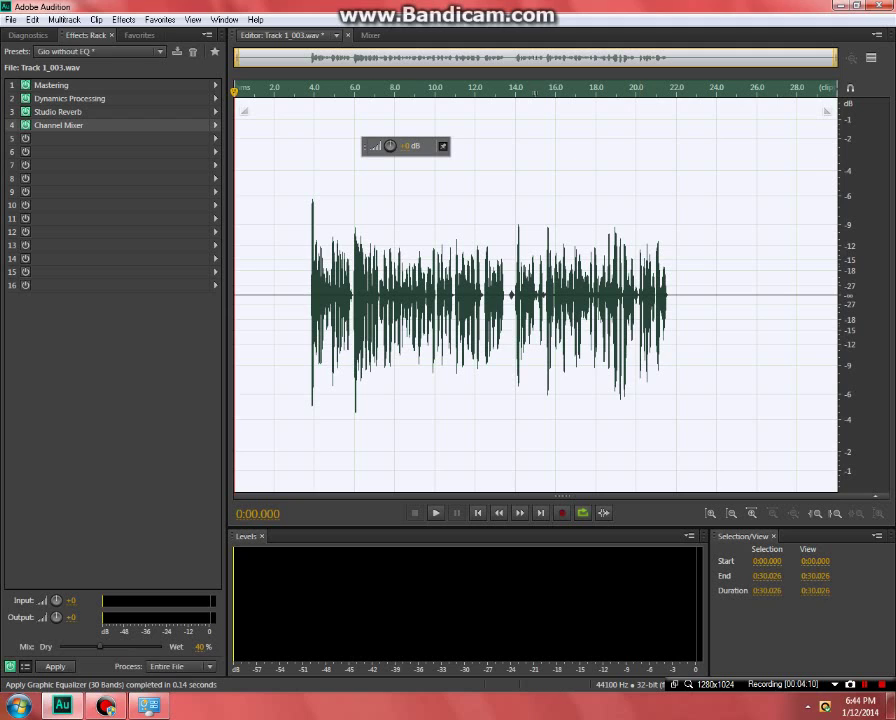
# Normalize the clip to 100%
pyautogui.click(123, 19)
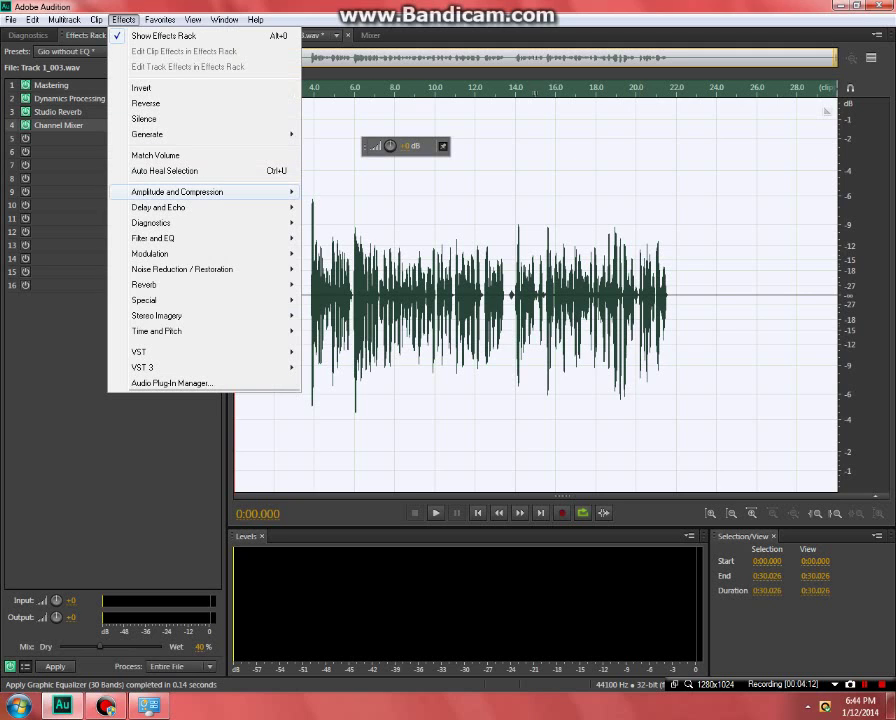
pyautogui.moveTo(200, 191)
pyautogui.click(355, 315)
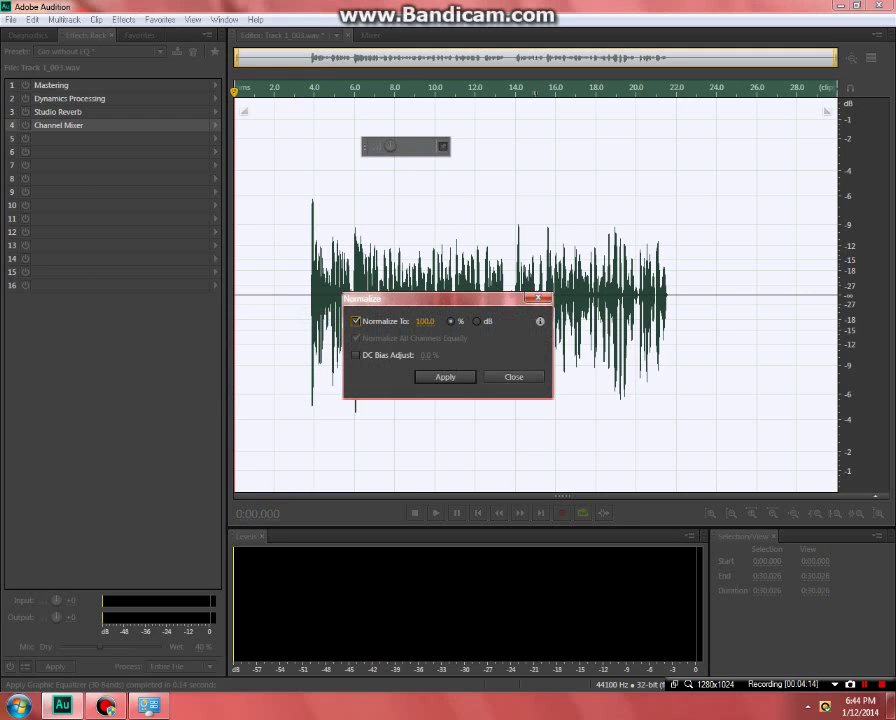
pyautogui.press('Return')
# Apply the Multiband Compressor to the clip with the Kill the Harshness preset
pyautogui.click(123, 19)
pyautogui.moveTo(200, 191)
pyautogui.click(358, 300)
pyautogui.click(350, 159)
pyautogui.click(290, 362)
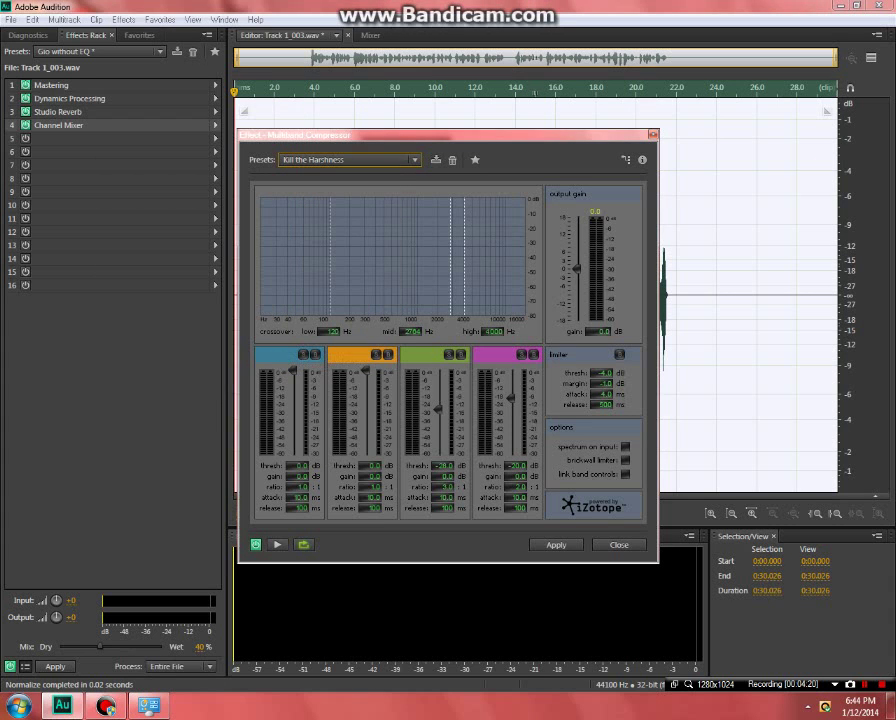
pyautogui.click(556, 544)
# Open the Dynamics Processing effect for the clip and choose the Equal Vocals preset
pyautogui.click(123, 19)
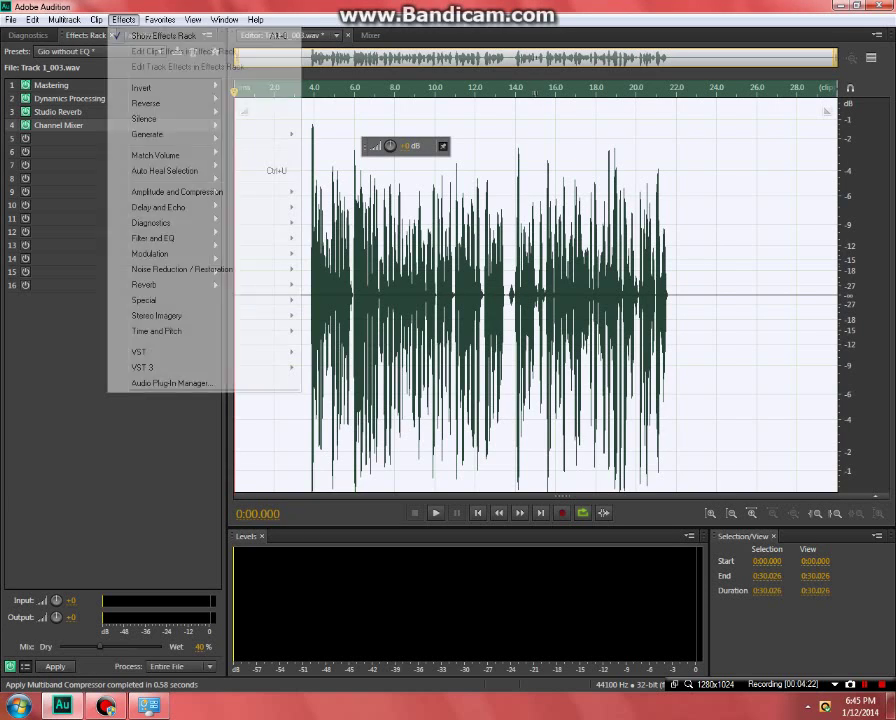
pyautogui.moveTo(200, 191)
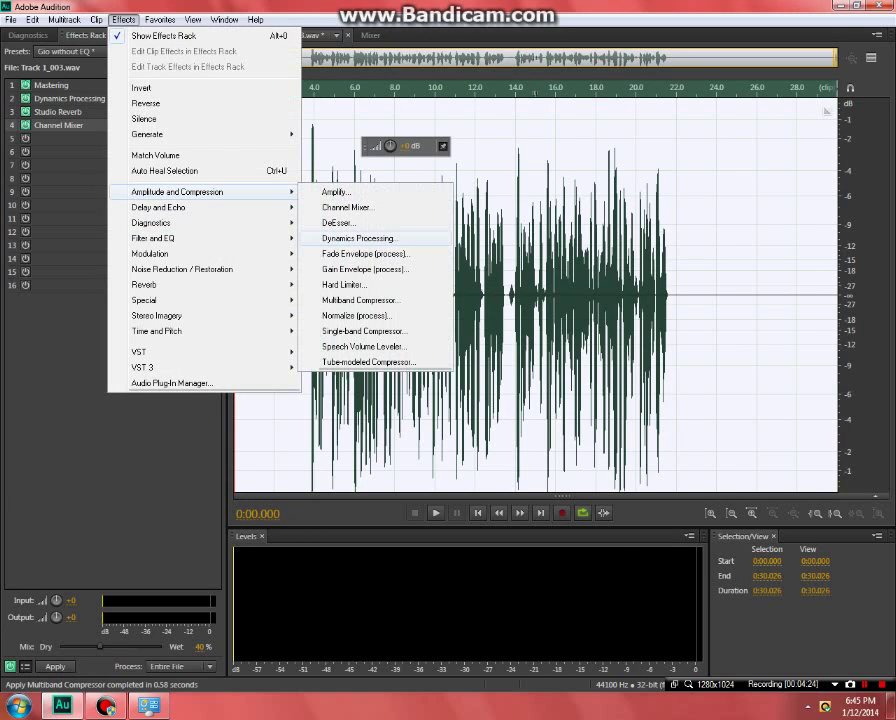
pyautogui.click(370, 238)
pyautogui.click(395, 132)
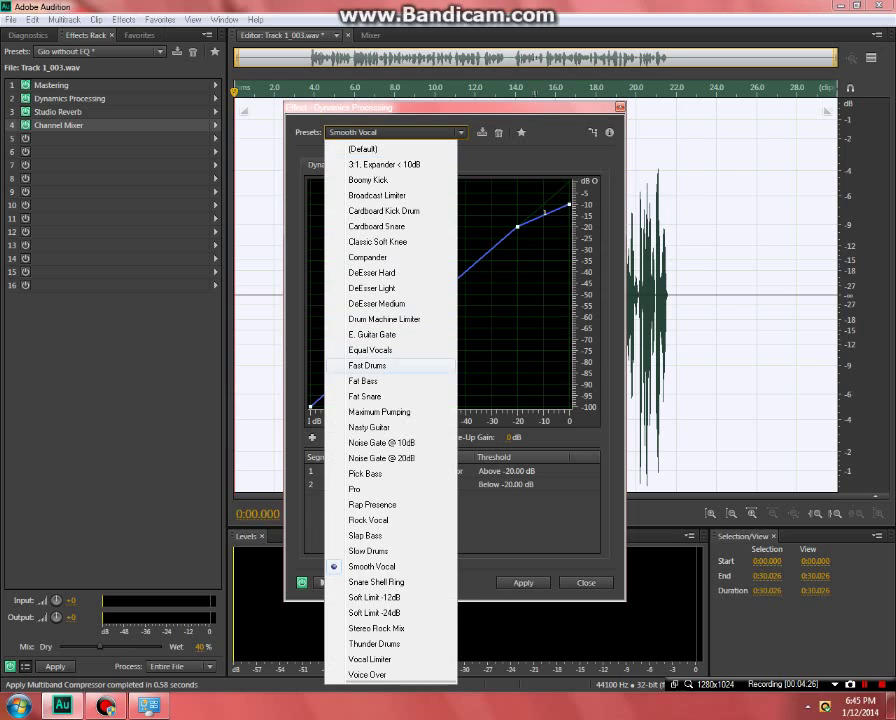
pyautogui.click(363, 148)
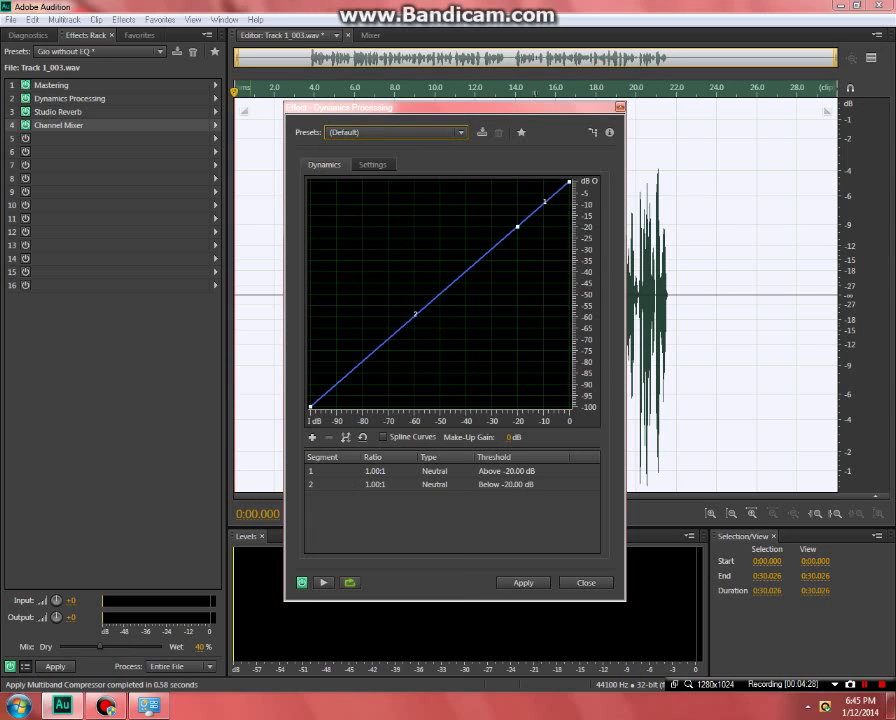
pyautogui.click(395, 132)
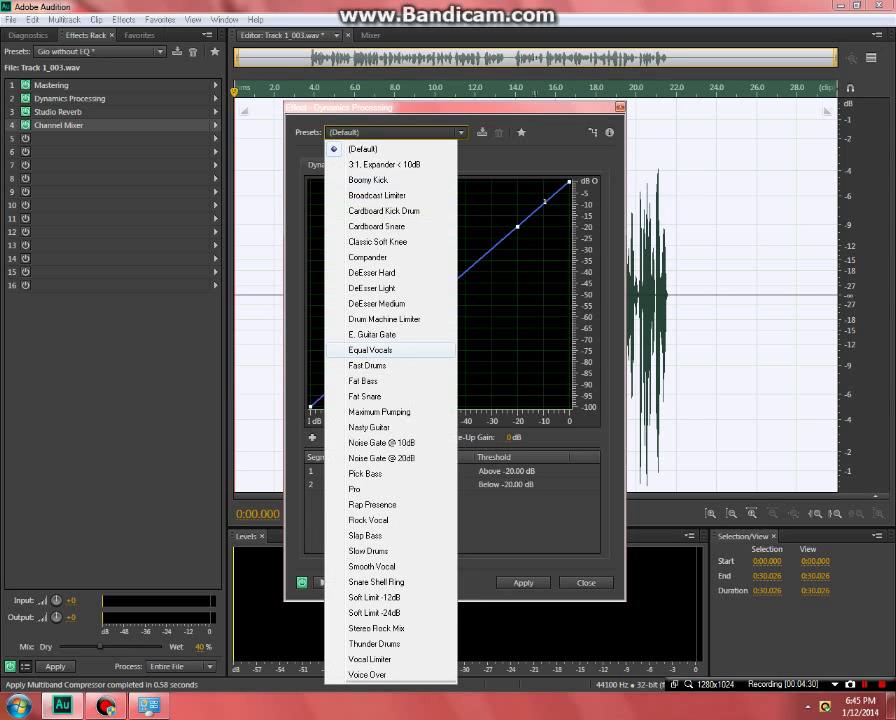
pyautogui.click(370, 349)
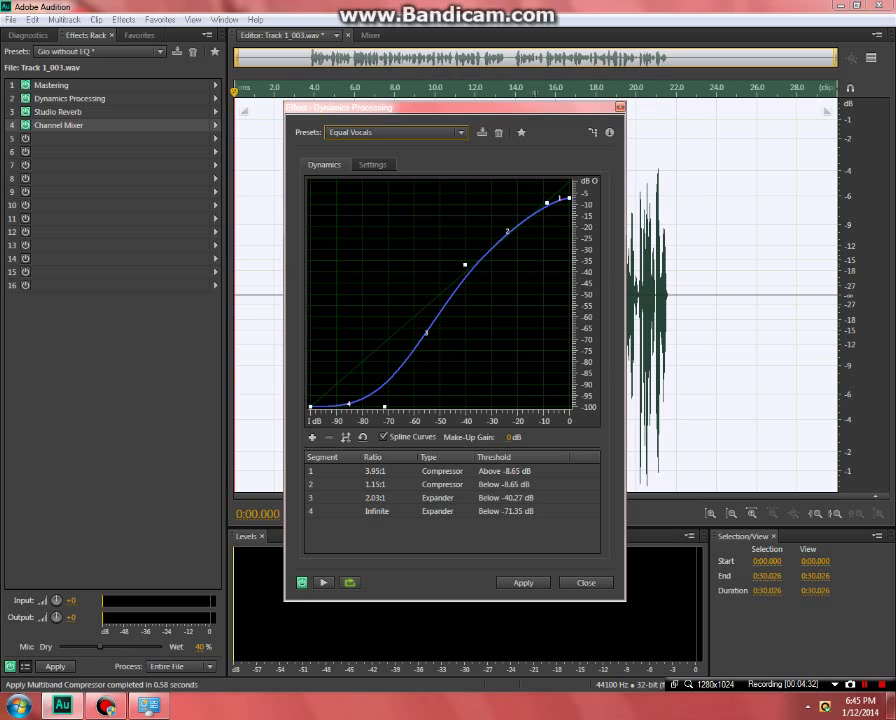
# Examine the input and output signal levels of the Equal Vocals curve's points, from the upper end down to the one before its lower end
pyautogui.moveTo(569, 198)
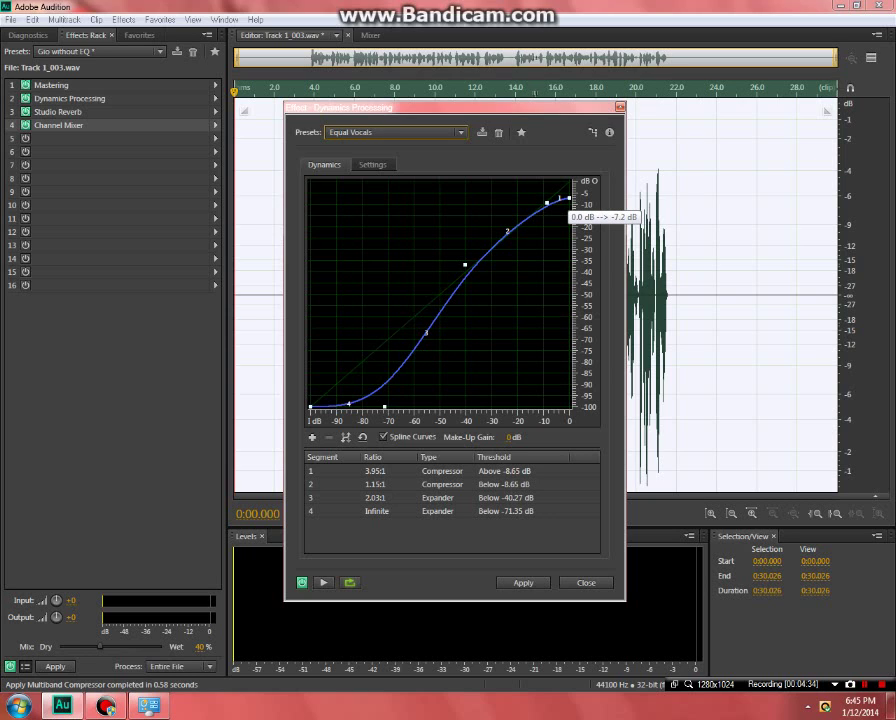
pyautogui.rightClick(569, 198)
pyautogui.click(590, 202)
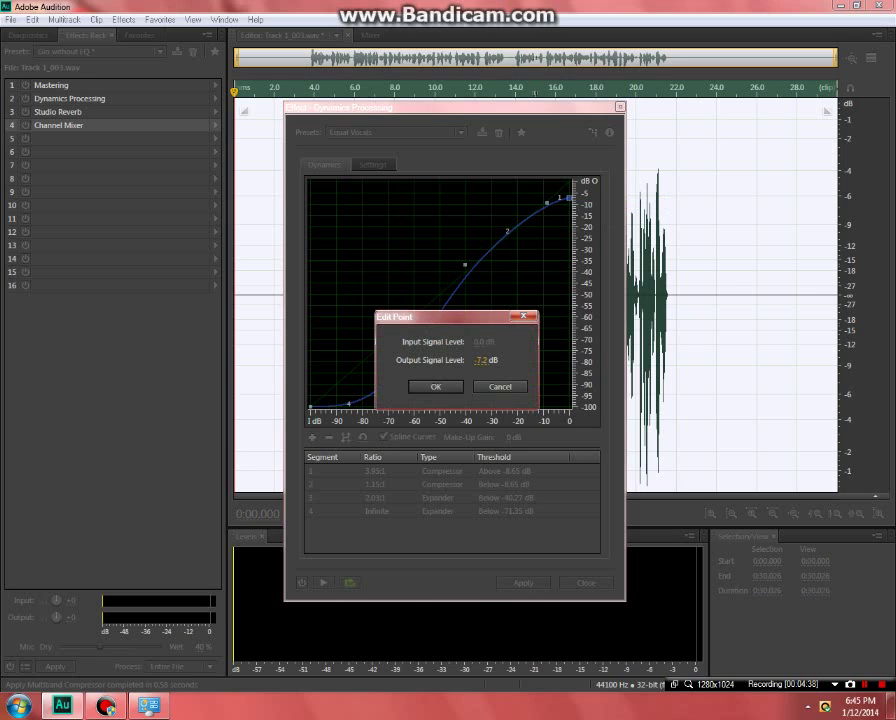
pyautogui.press('Return')
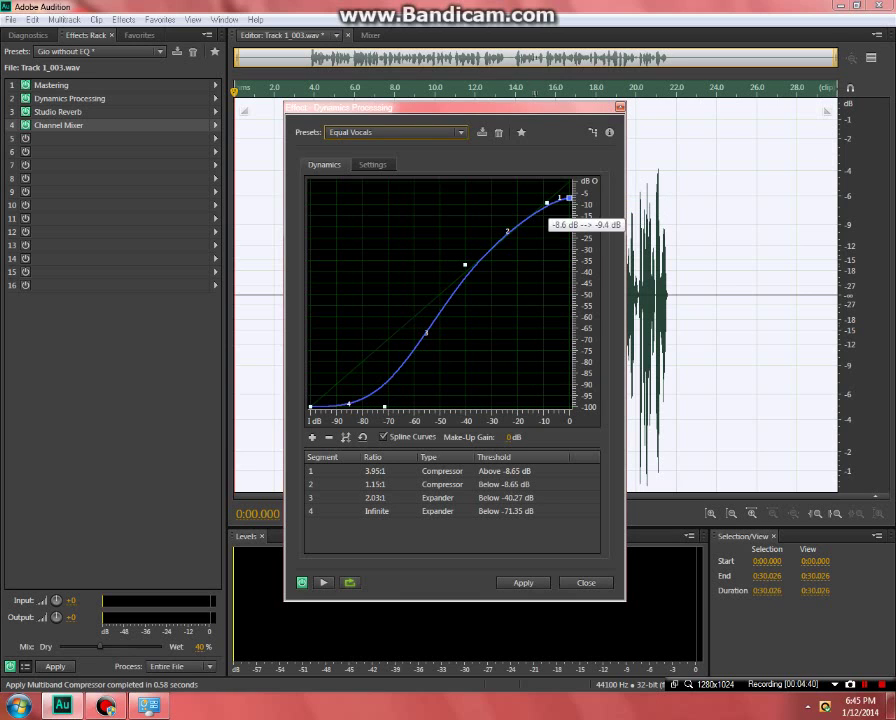
pyautogui.rightClick(547, 203)
pyautogui.click(590, 214)
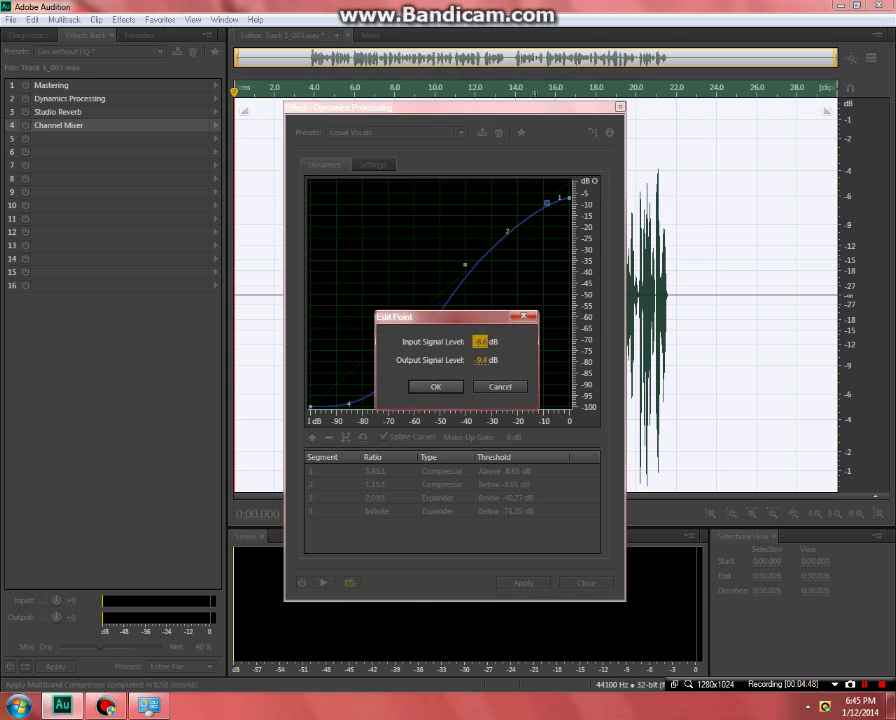
pyautogui.press('Return')
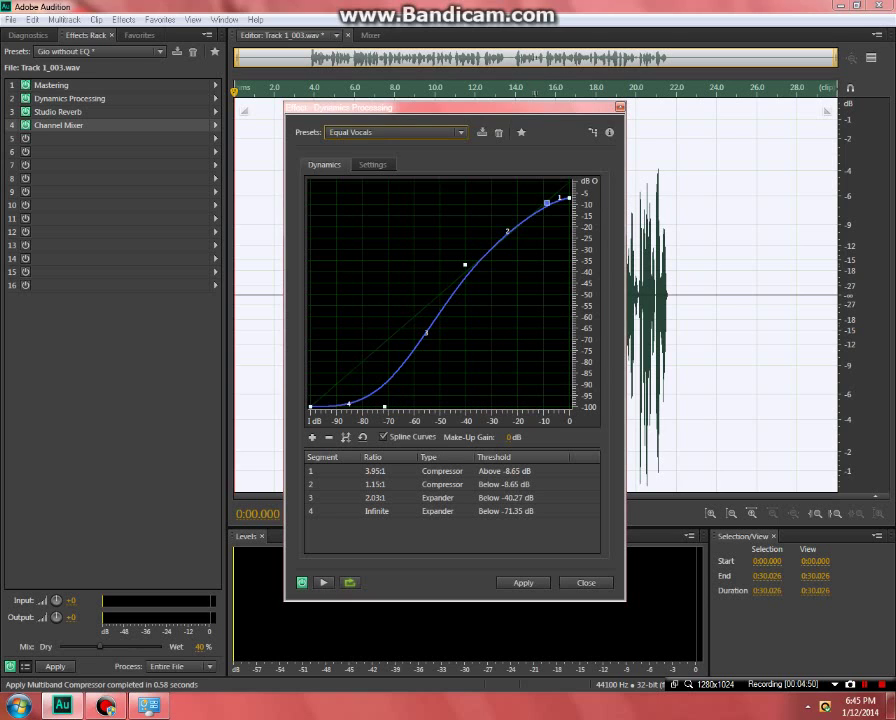
pyautogui.rightClick(466, 266)
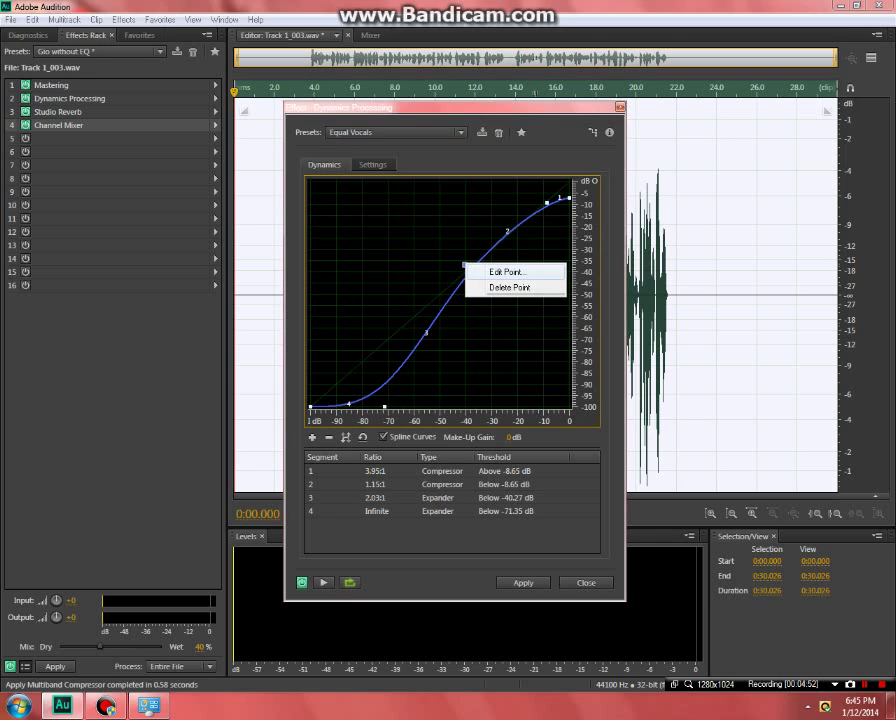
pyautogui.click(502, 272)
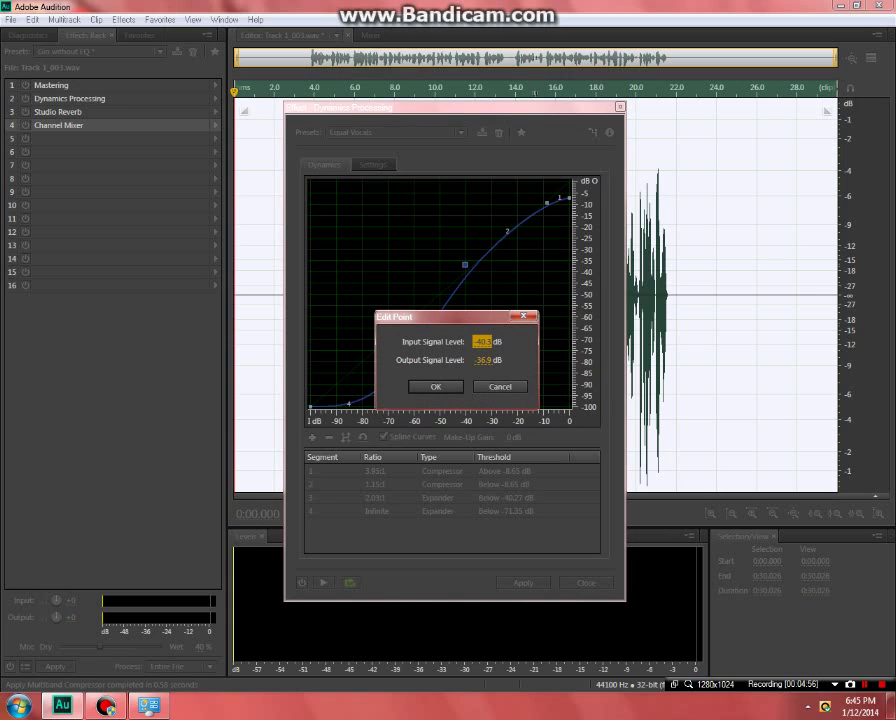
pyautogui.press('Return')
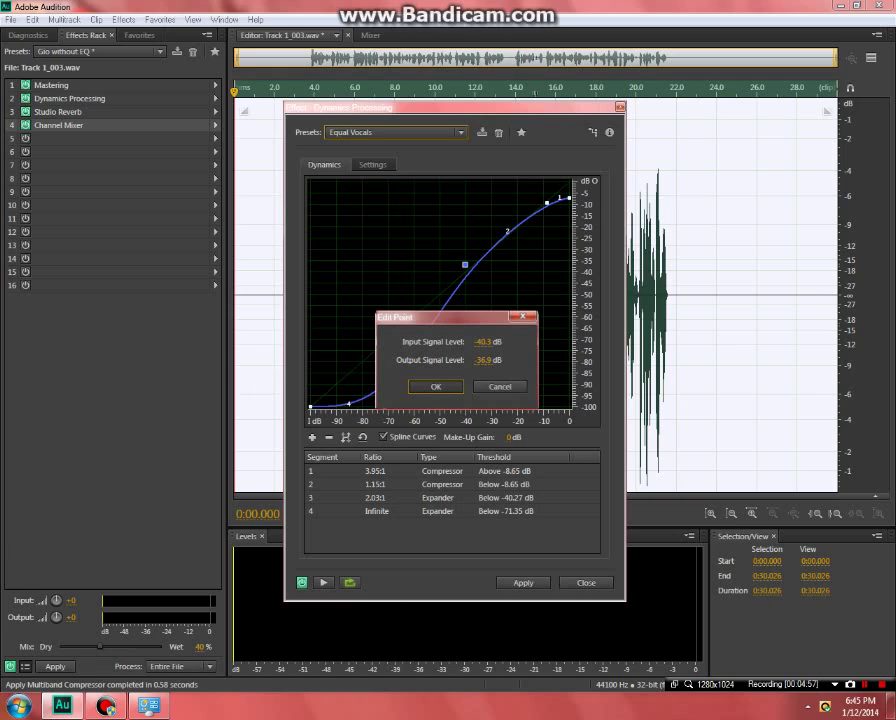
pyautogui.press('Return')
pyautogui.moveTo(384, 407)
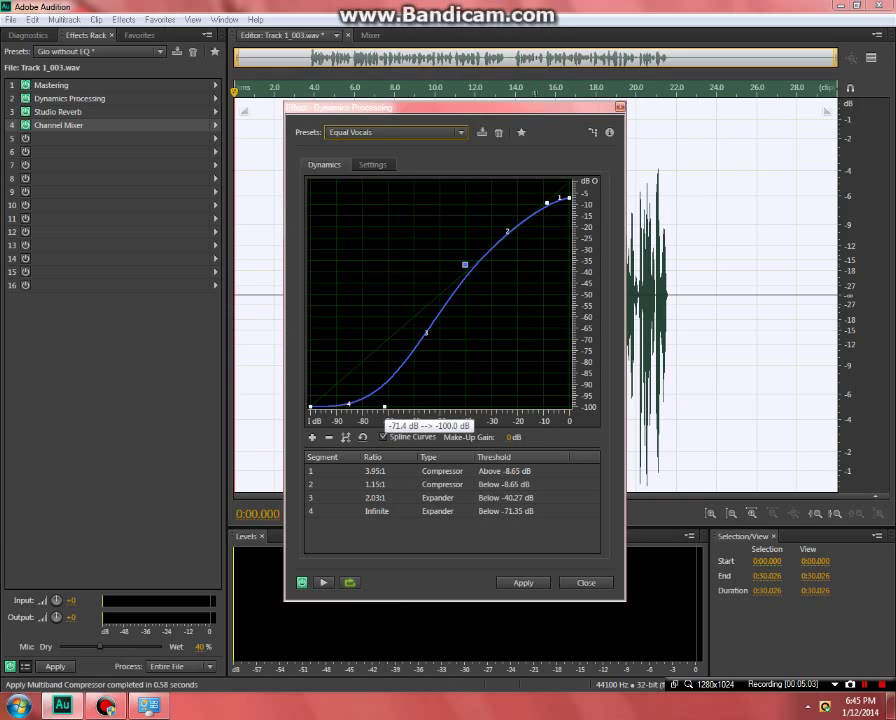
pyautogui.rightClick(385, 409)
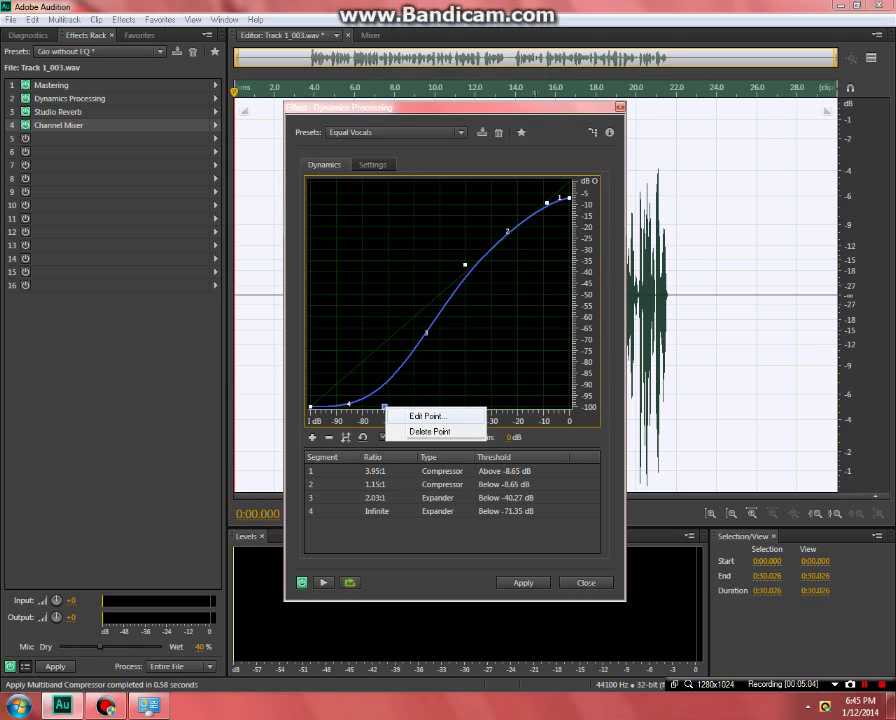
pyautogui.click(426, 415)
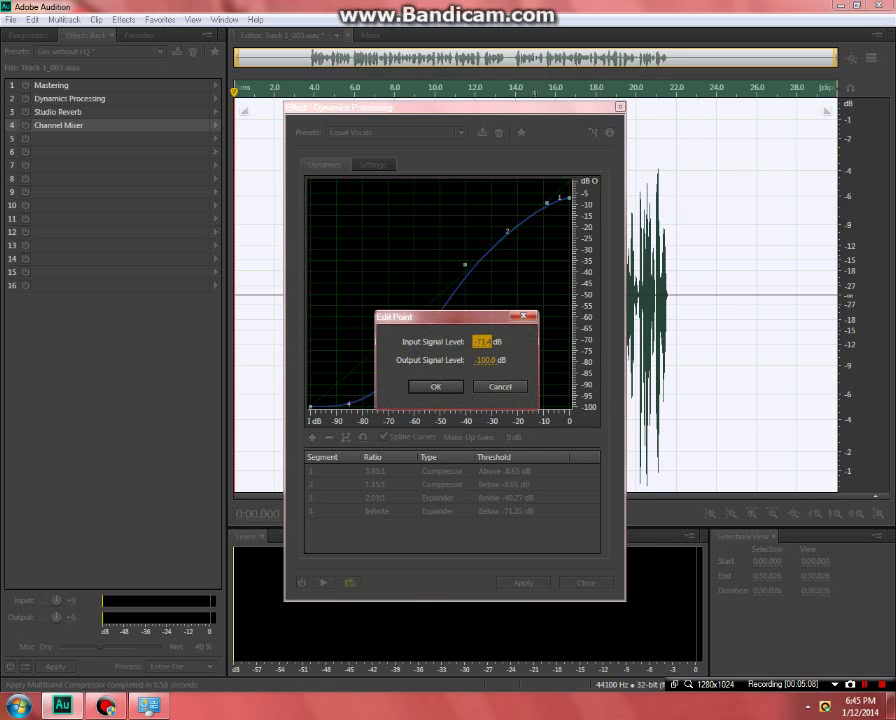
pyautogui.click(435, 386)
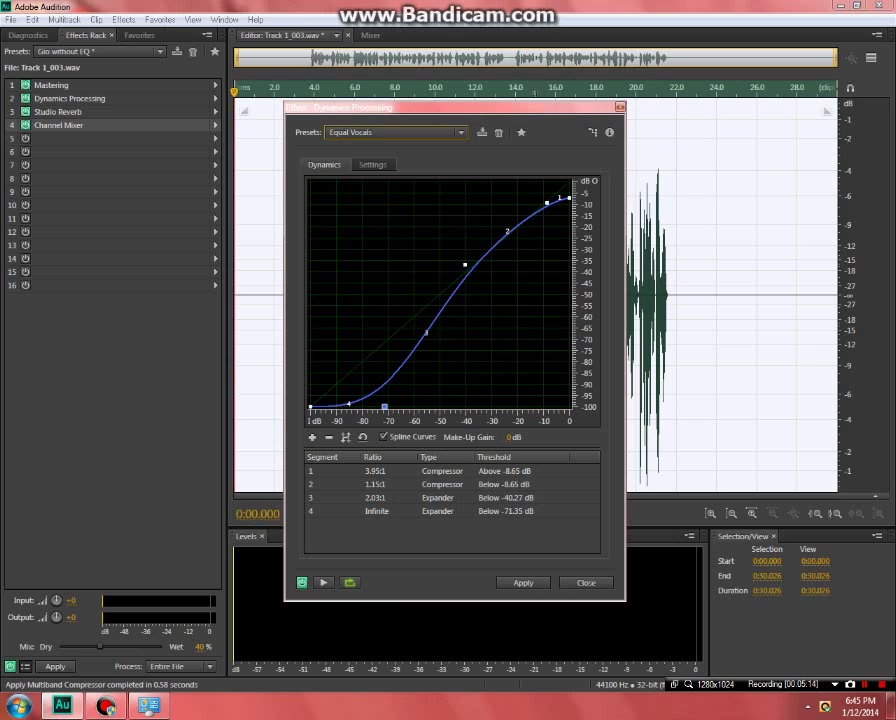
# Apply the Dynamics Processing effect to the clip and render the effects rack to the entire file
pyautogui.press('Return')
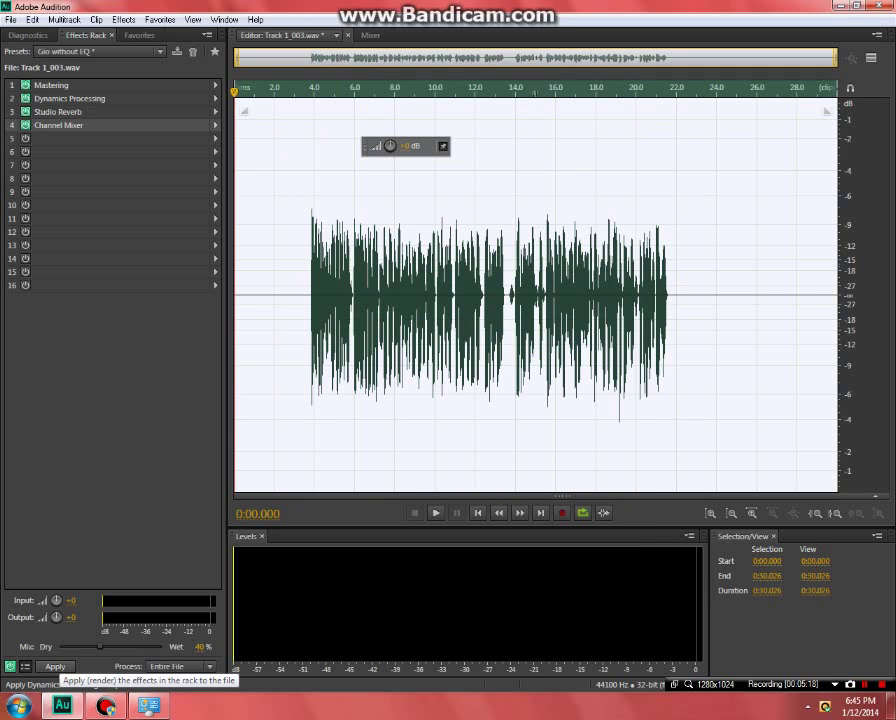
pyautogui.click(55, 666)
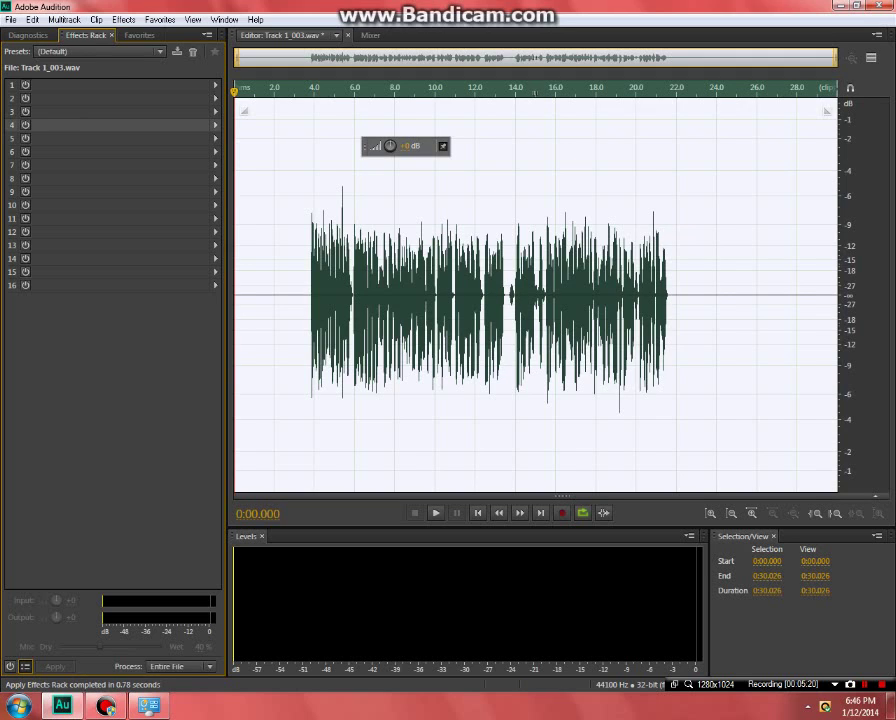
# Apply Dynamics Processing to the clip with the Smooth Vocal preset
pyautogui.click(123, 19)
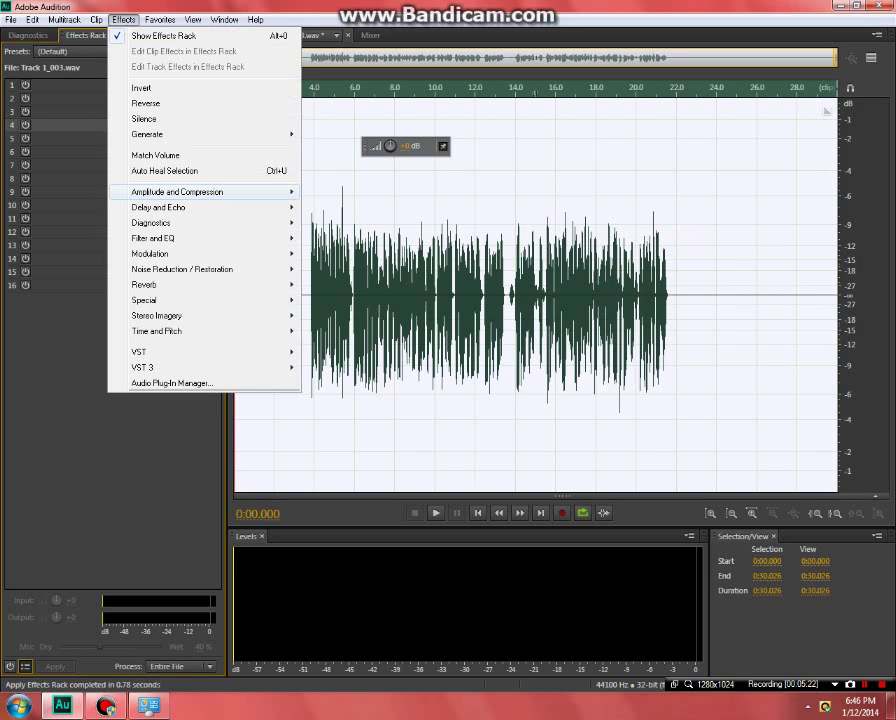
pyautogui.moveTo(240, 191)
pyautogui.click(360, 238)
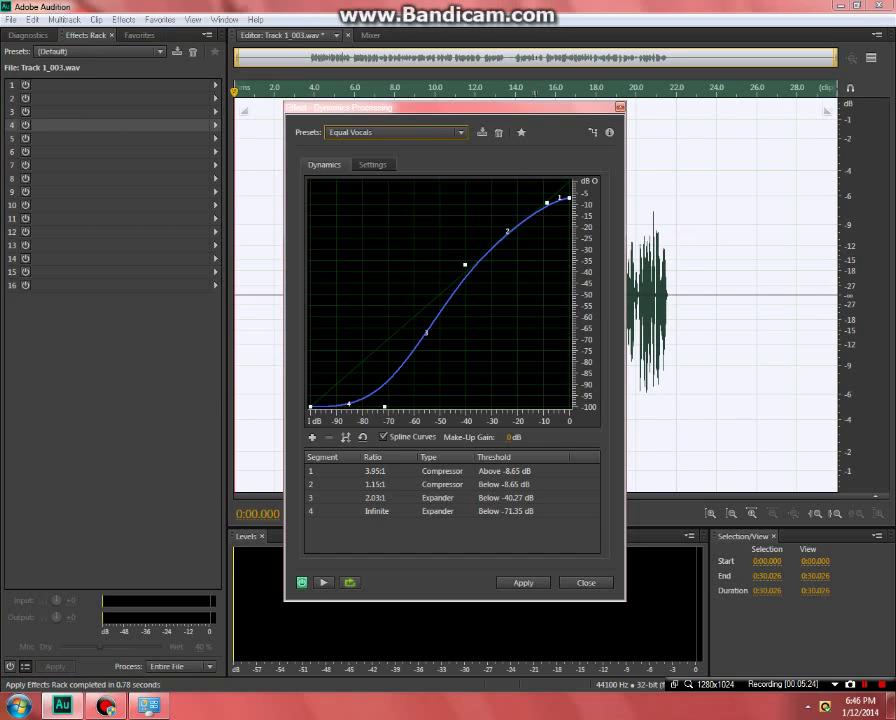
pyautogui.click(395, 132)
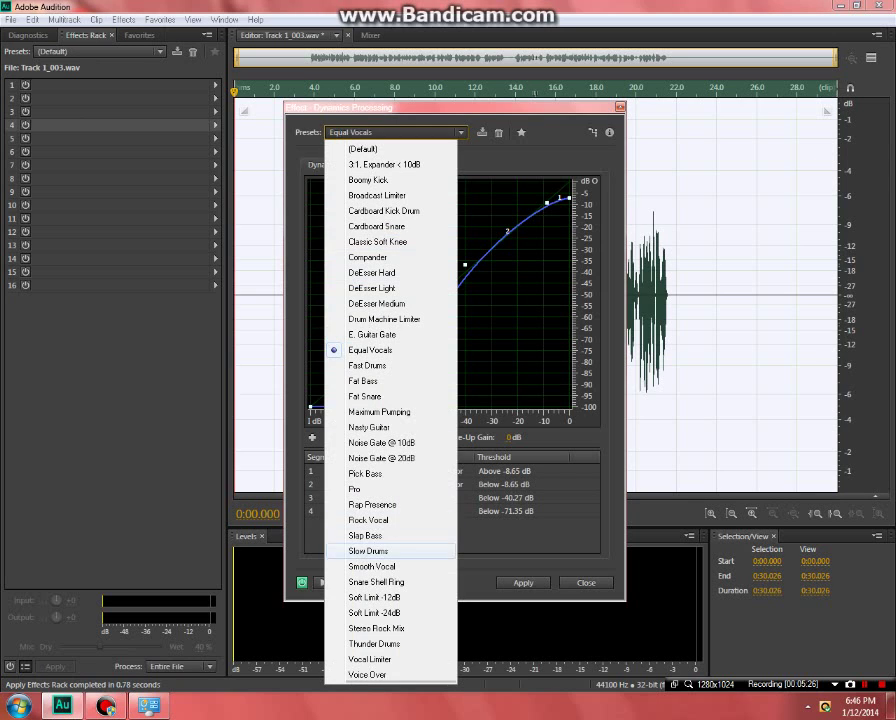
pyautogui.click(371, 566)
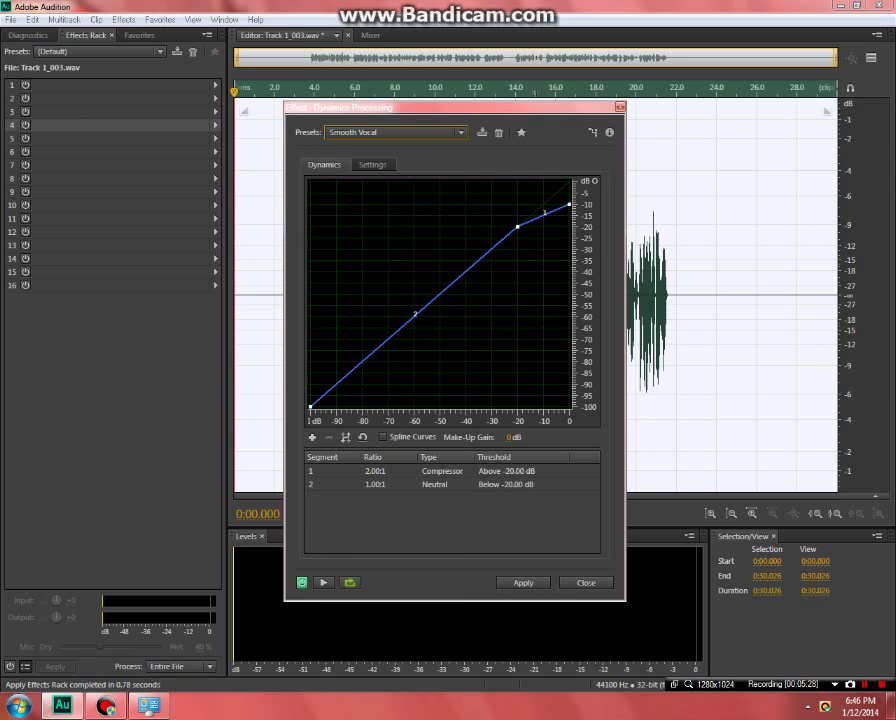
pyautogui.click(522, 582)
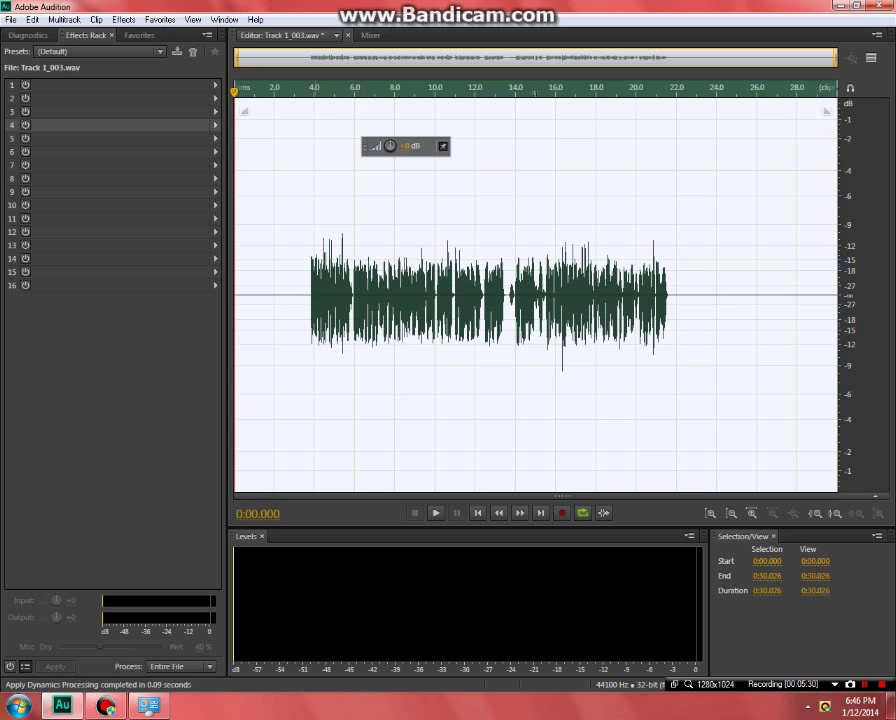
# Select the entire clip and apply Dynamics Processing with the DeEsser Light preset
pyautogui.click(304, 295)
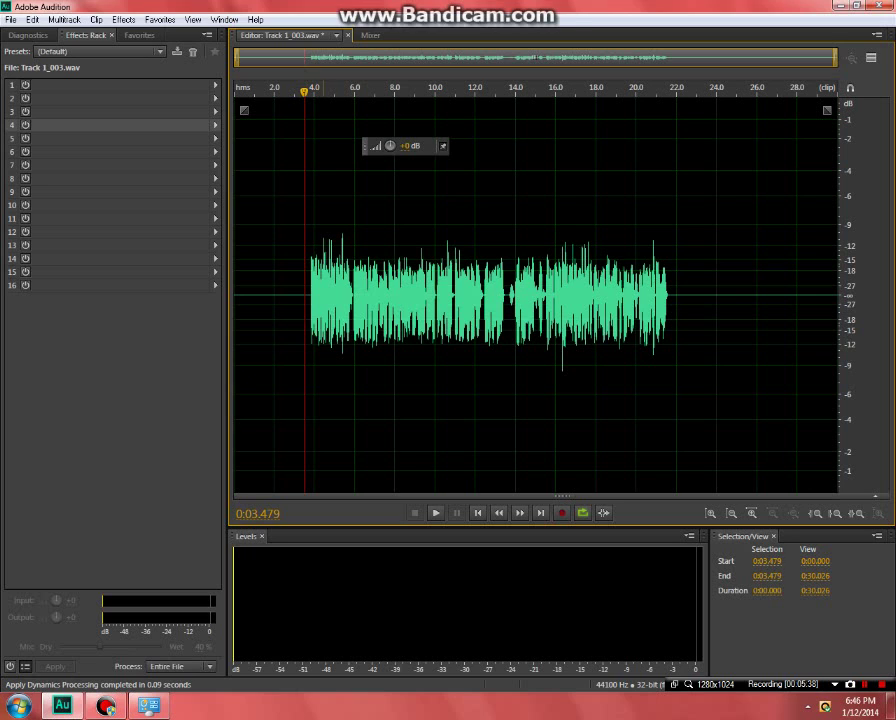
pyautogui.hotkey('ctrl', 'a')
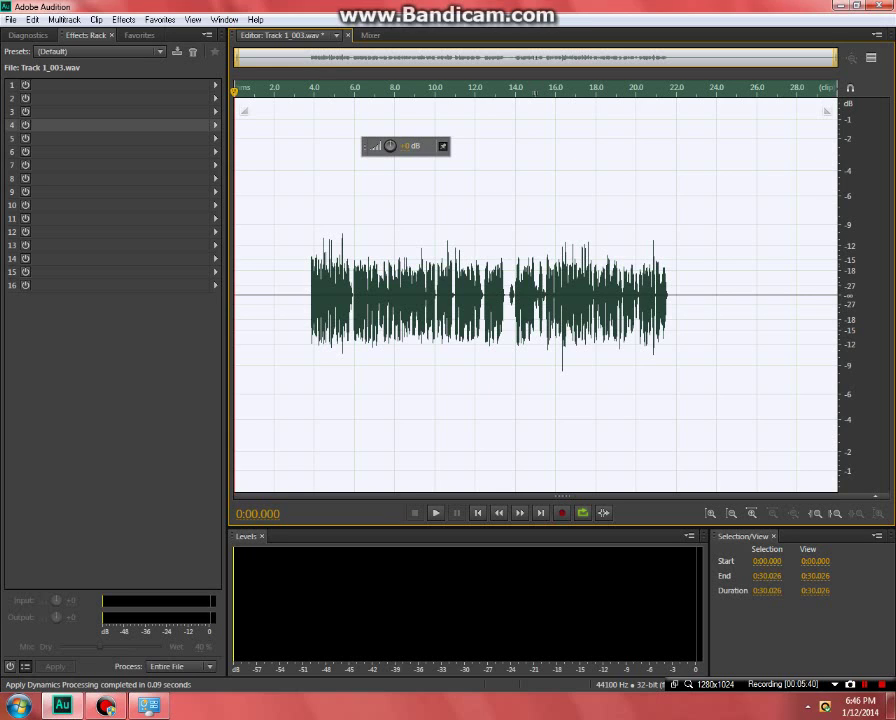
pyautogui.click(123, 19)
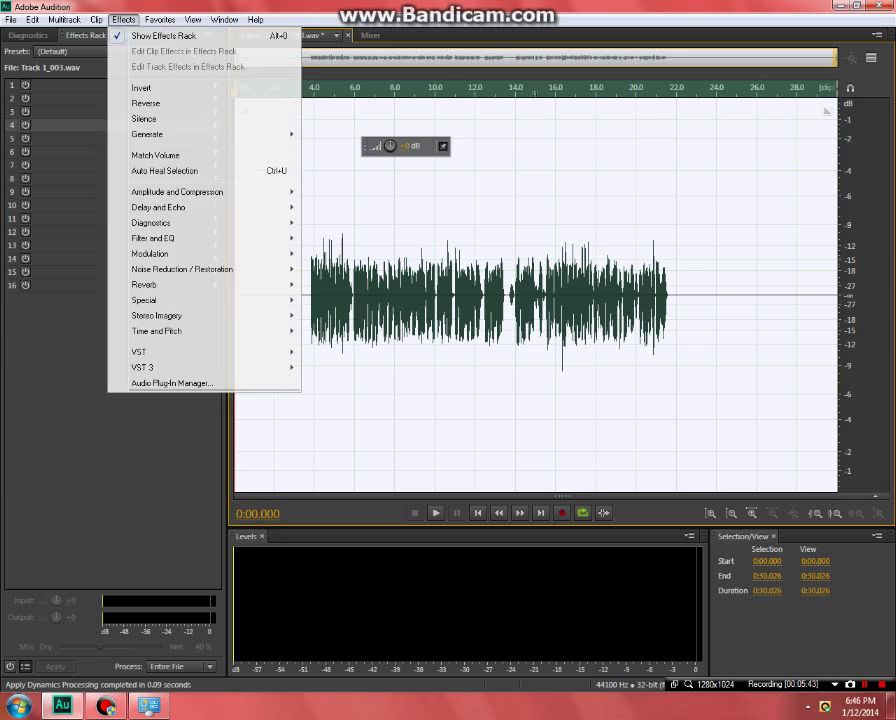
pyautogui.moveTo(200, 269)
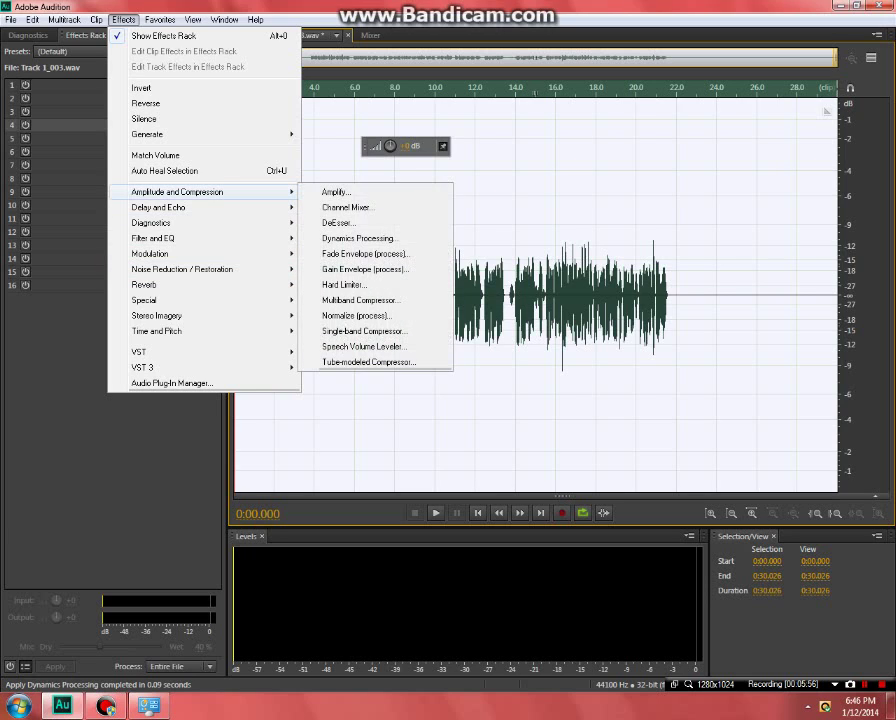
pyautogui.click(357, 238)
pyautogui.click(440, 132)
pyautogui.click(372, 288)
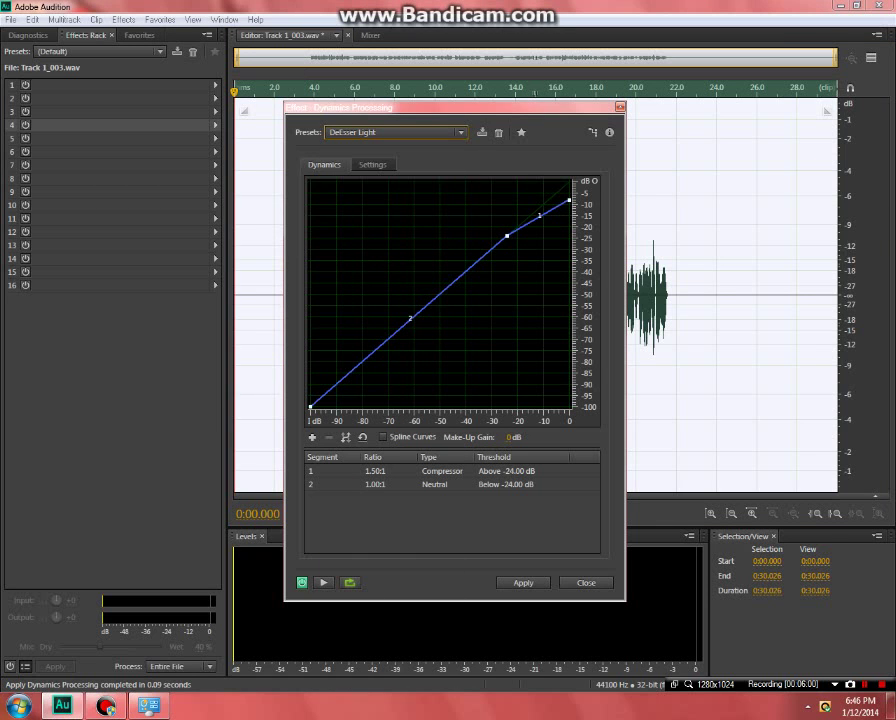
pyautogui.click(523, 582)
# Run the same favorite on the selected clip twice in a row
pyautogui.click(160, 19)
pyautogui.click(192, 82)
pyautogui.click(160, 19)
pyautogui.click(192, 82)
# Play the processed vocal from where the voice begins, stop it, and return the playhead to just before that point
pyautogui.click(310, 295)
pyautogui.press('space')
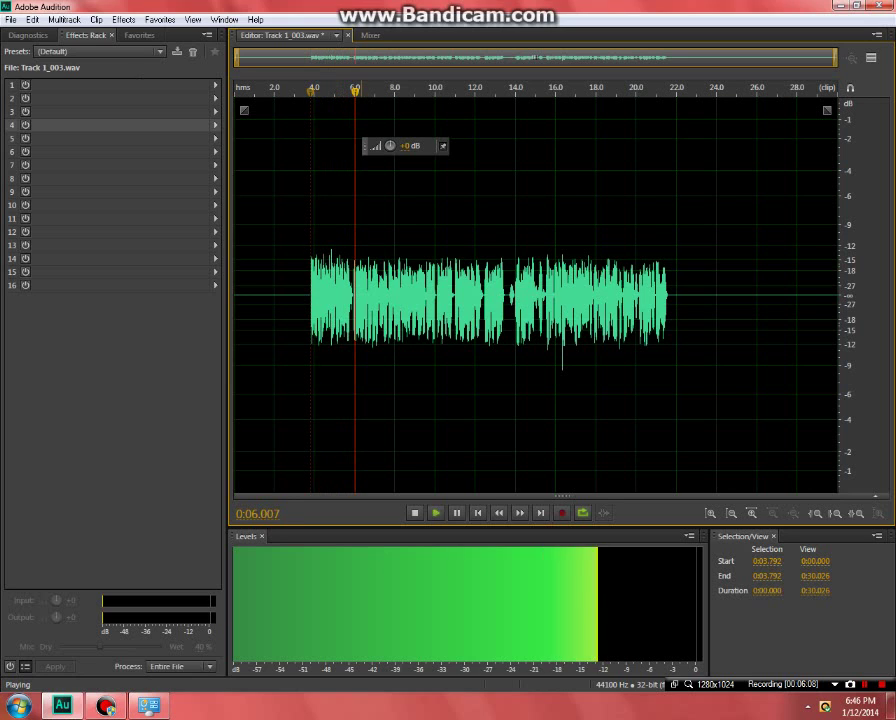
pyautogui.press('space')
pyautogui.click(308, 88)
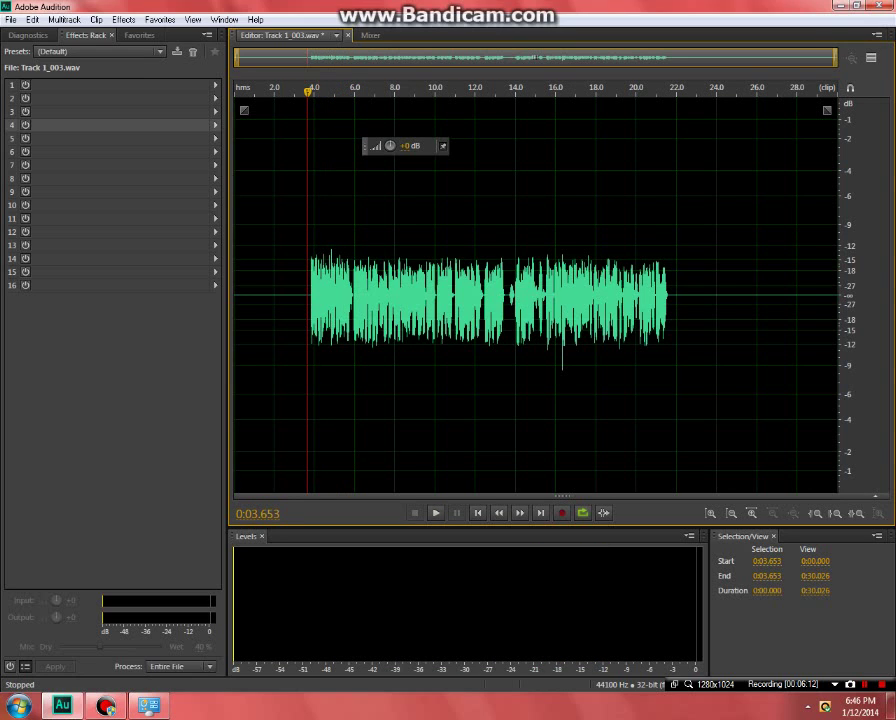
# Return to the Tutorial.sesx multitrack session and pan Track 1 fully right to R100
pyautogui.click(336, 35)
pyautogui.click(282, 88)
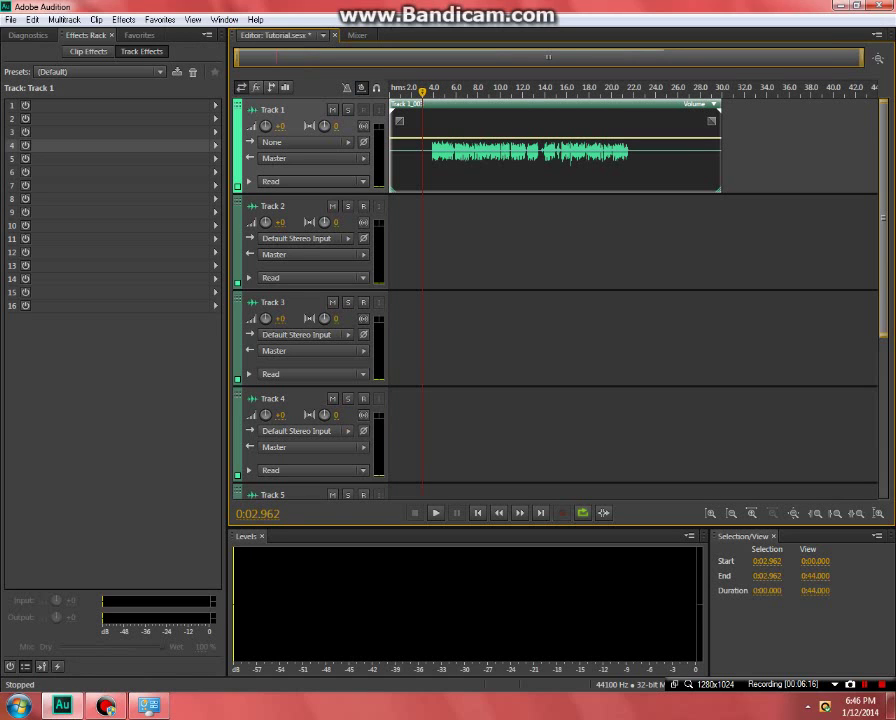
pyautogui.moveTo(324, 126)
pyautogui.mouseDown()
pyautogui.moveTo(392, 126)
pyautogui.moveTo(363, 126)
pyautogui.moveTo(374, 126)
pyautogui.mouseUp()
# Copy the Track 1 clip onto Track 2 at the same time position and pan Track 2 fully left to L100
pyautogui.moveTo(573, 150); pyautogui.dragTo(563, 238)
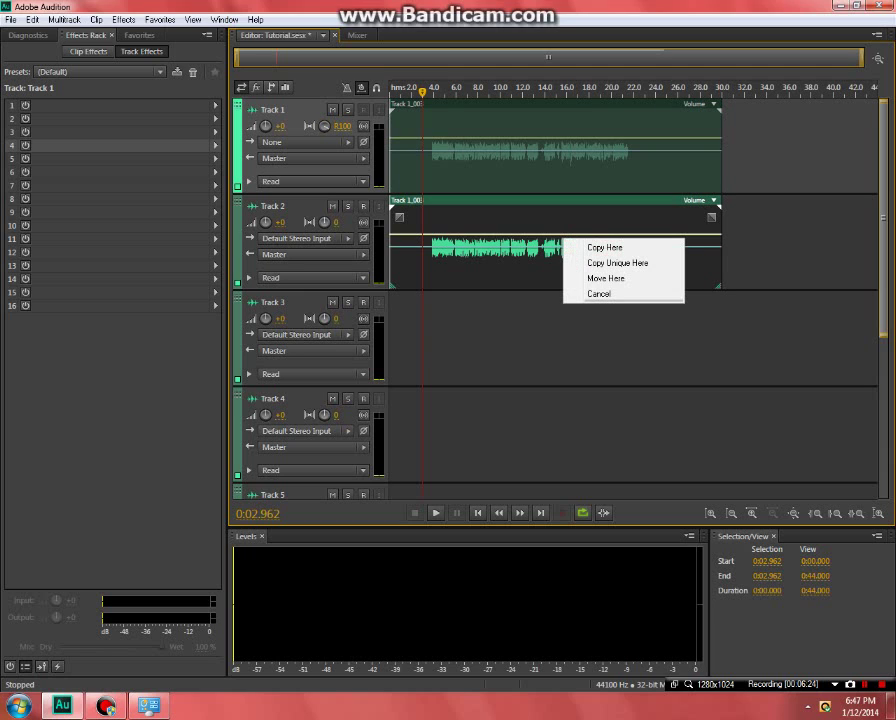
pyautogui.click(600, 247)
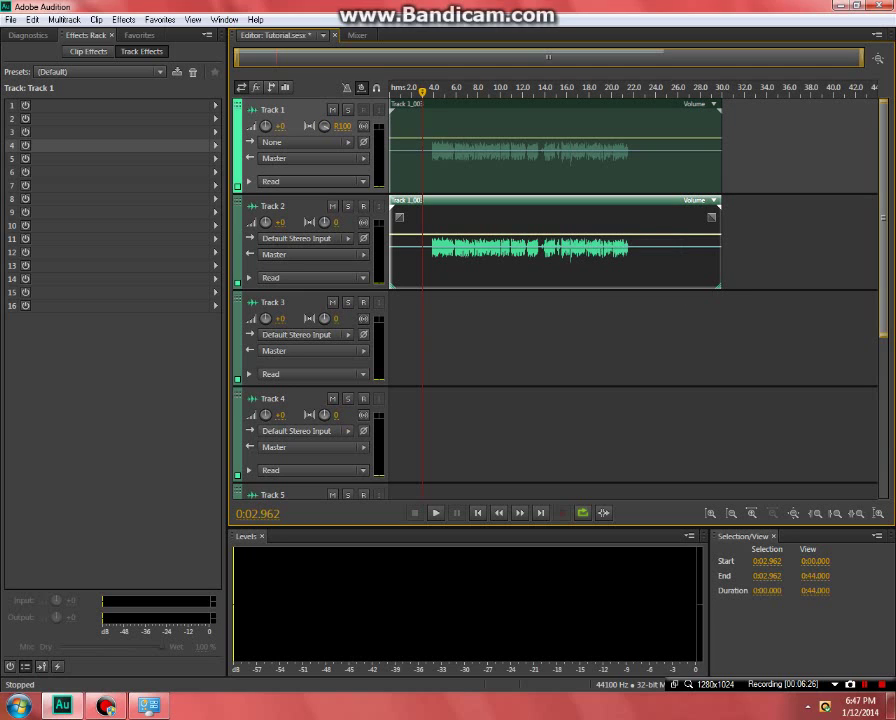
pyautogui.click(300, 206)
pyautogui.moveTo(324, 222); pyautogui.dragTo(224, 222)
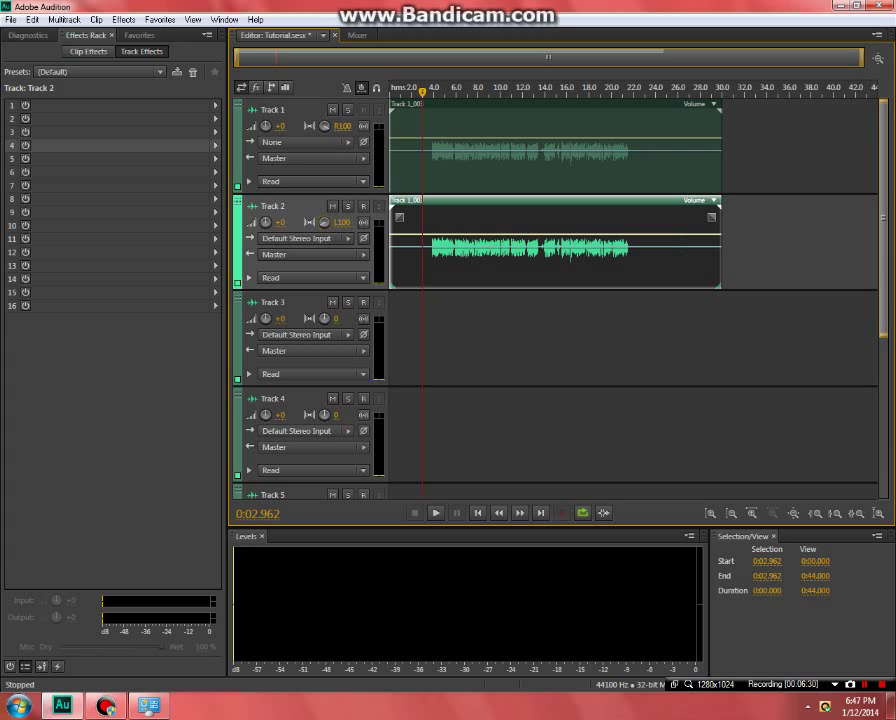
# Load the Gio without EQ rack preset on Track 1 and set its wet mix to 0%
pyautogui.click(300, 110)
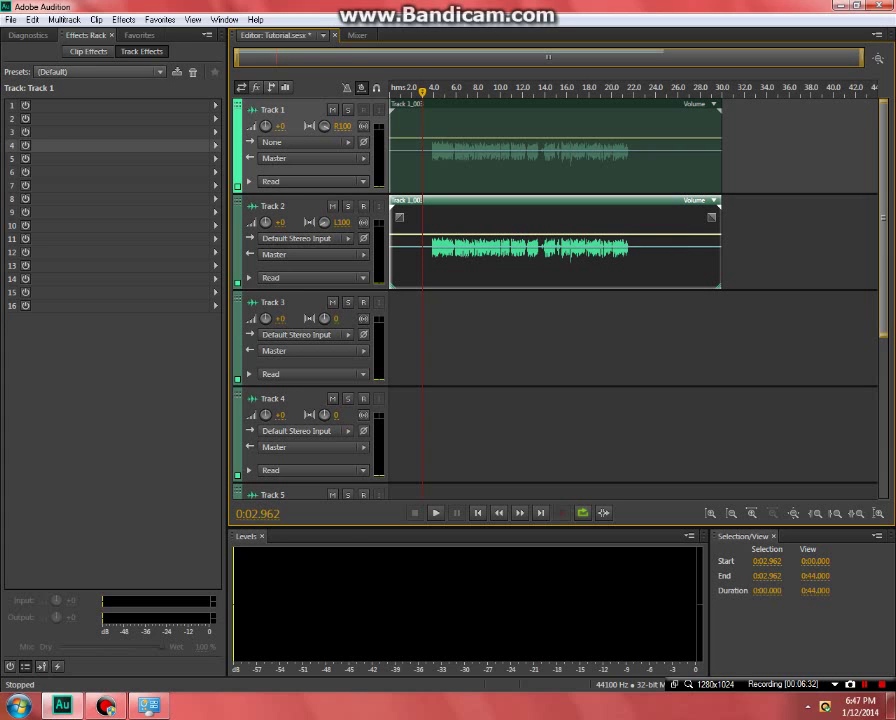
pyautogui.click(100, 71)
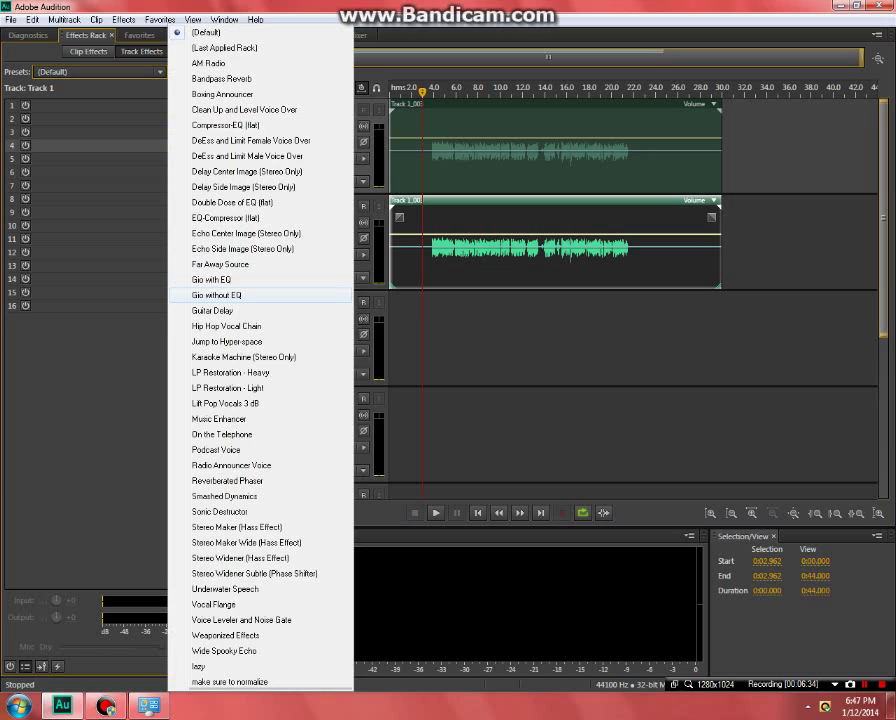
pyautogui.click(220, 295)
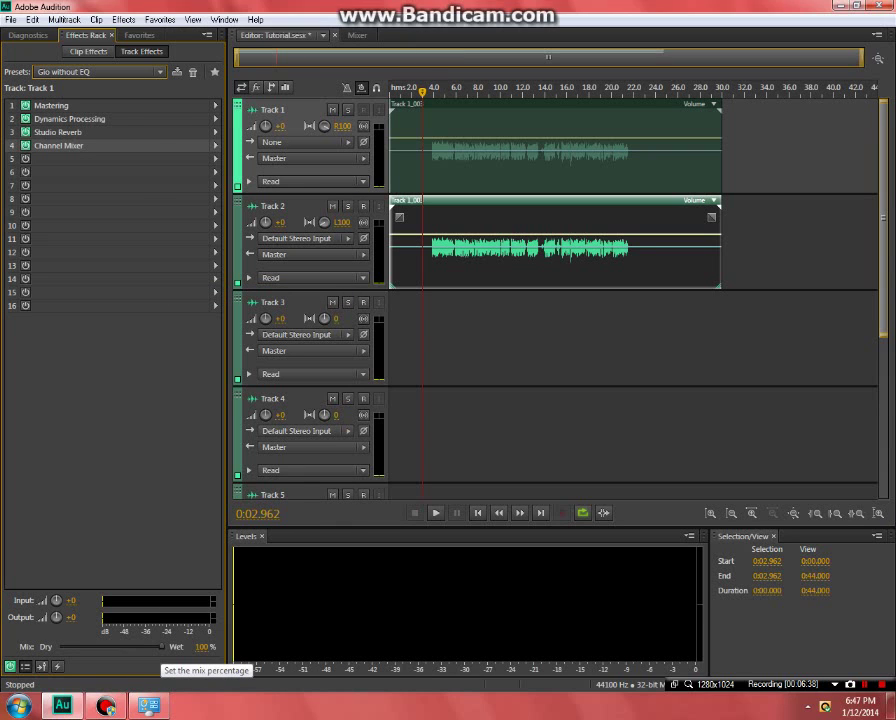
pyautogui.moveTo(161, 647); pyautogui.dragTo(59, 647)
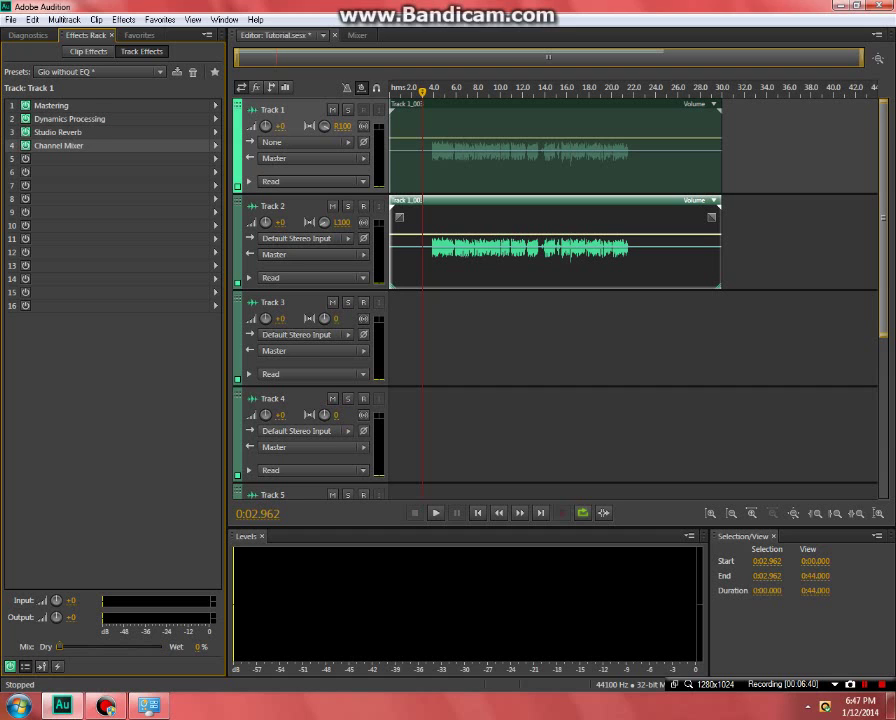
# Load the Gio without EQ rack preset on Track 2 and set its wet mix to 0%
pyautogui.click(300, 206)
pyautogui.click(100, 72)
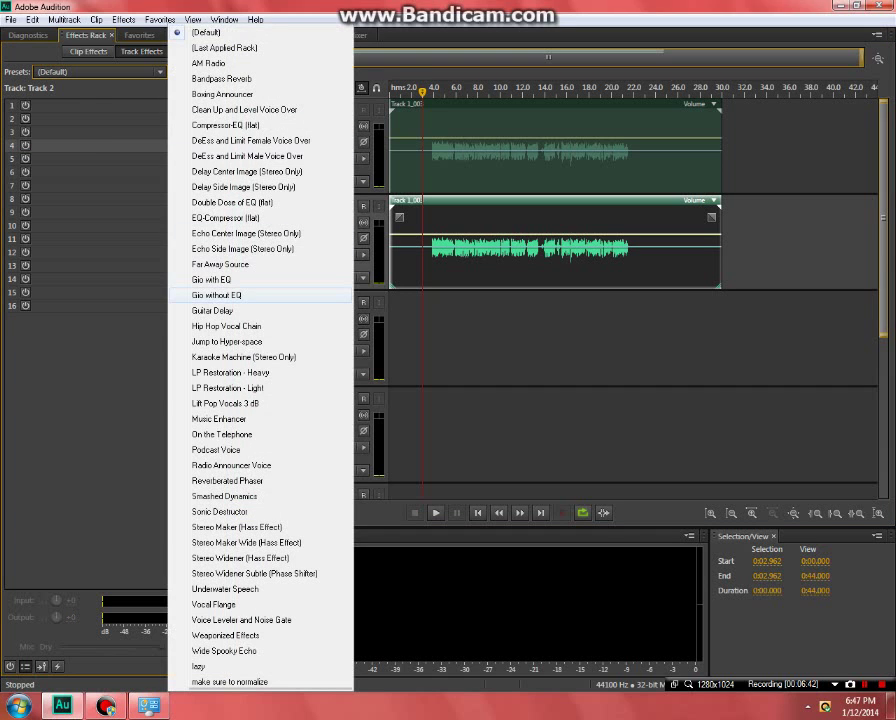
pyautogui.click(216, 295)
pyautogui.moveTo(160, 647); pyautogui.dragTo(59, 647)
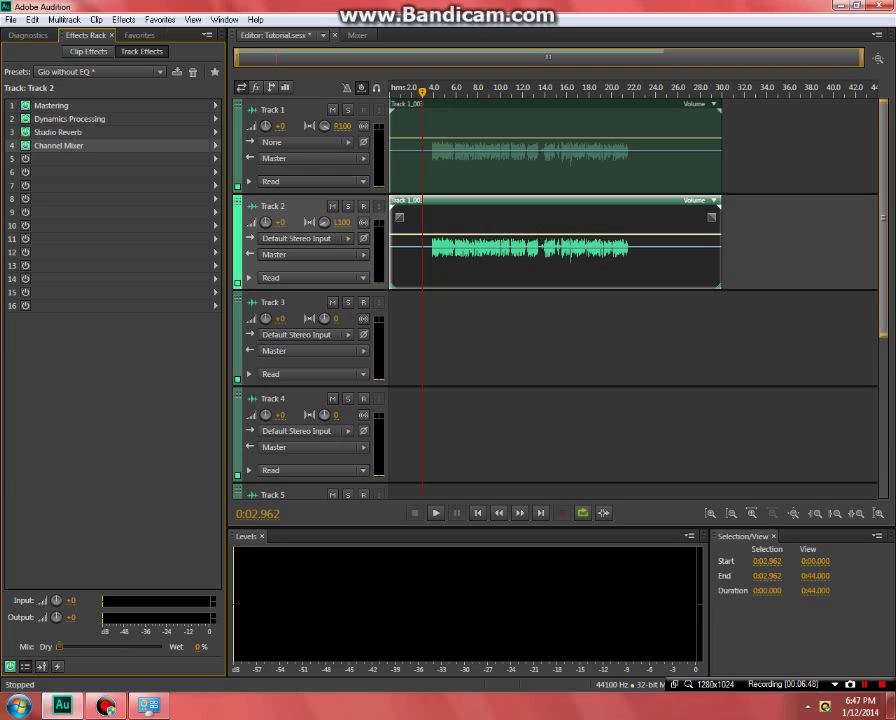
# In the mixer, enable send S1 on Tracks 1 and 2 and raise both send levels to +15
pyautogui.click(357, 35)
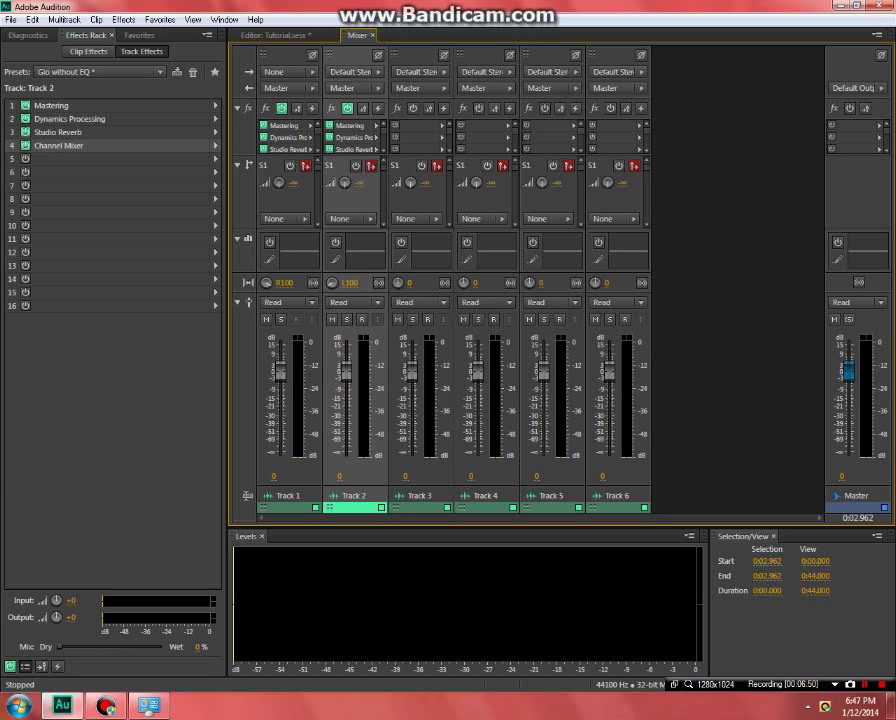
pyautogui.click(290, 165)
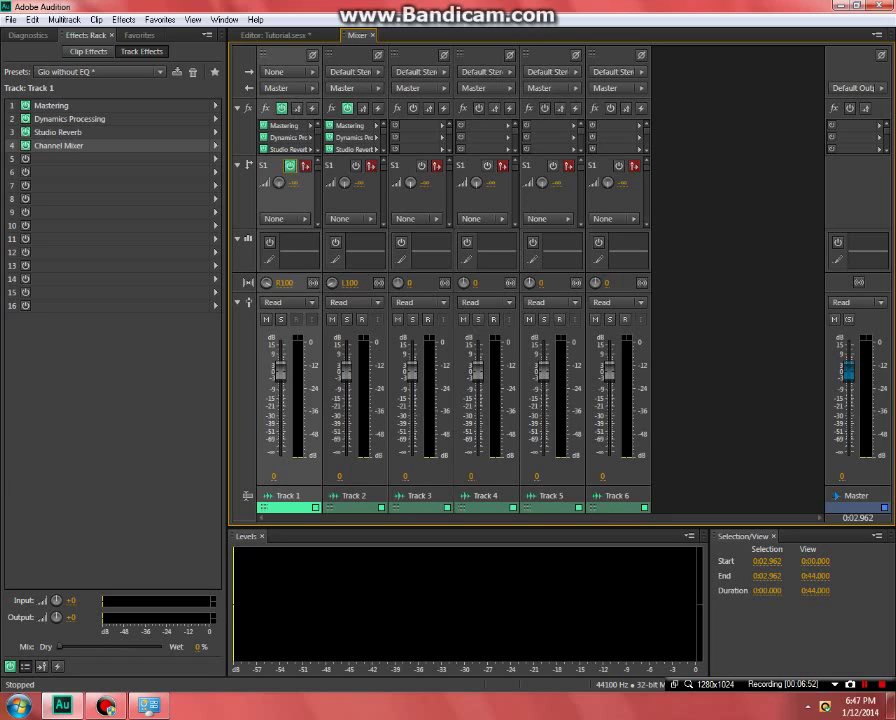
pyautogui.click(355, 165)
pyautogui.moveTo(344, 182); pyautogui.dragTo(344, 140)
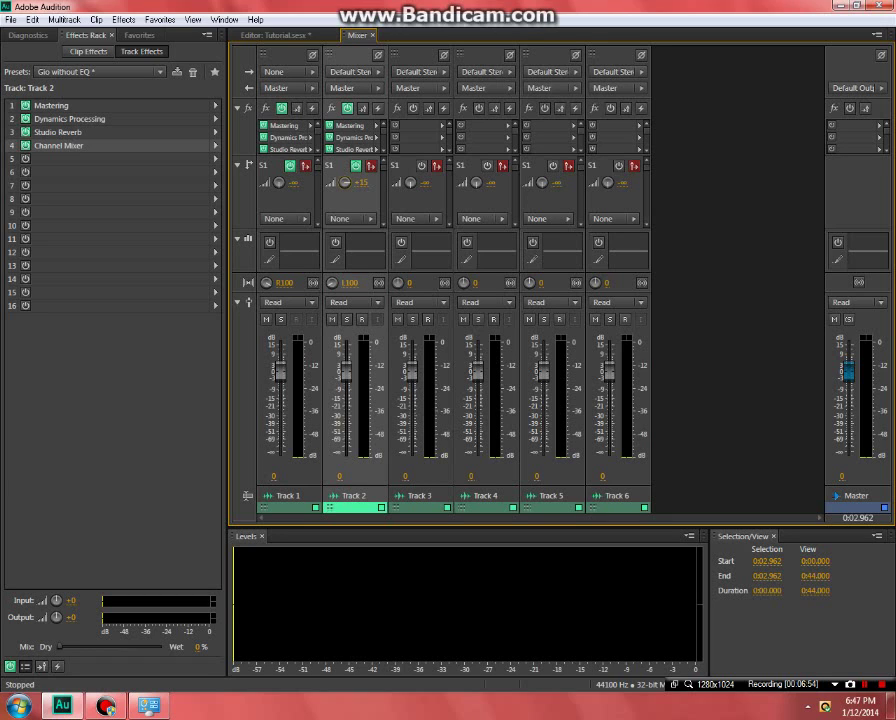
pyautogui.moveTo(279, 182); pyautogui.dragTo(279, 140)
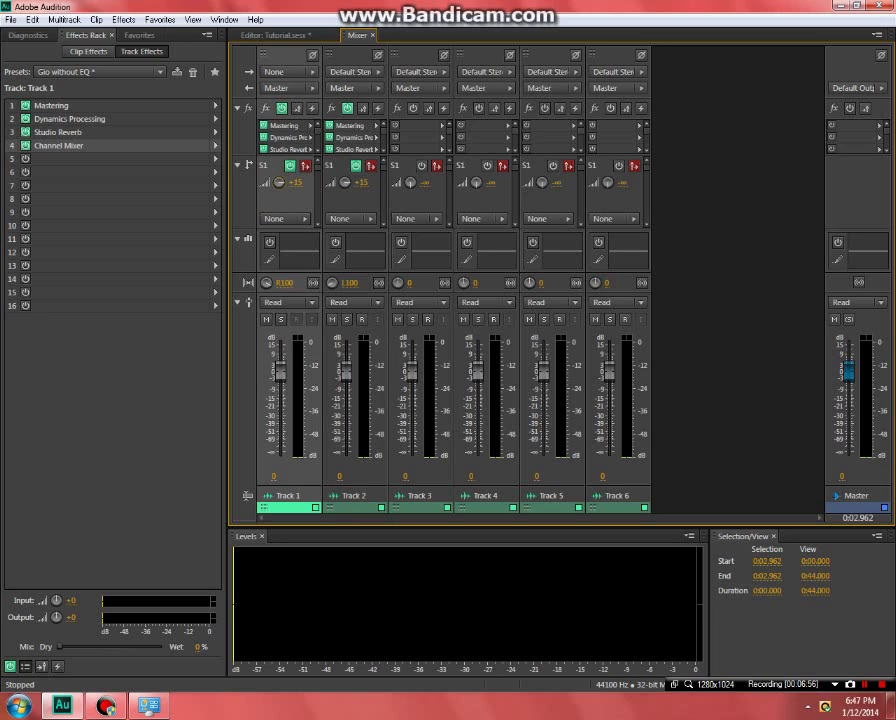
# Enable the EQ on Tracks 1 and 2, load the pro preset into Track 1's EQ, and return to the session editor
pyautogui.click(335, 241)
pyautogui.click(269, 241)
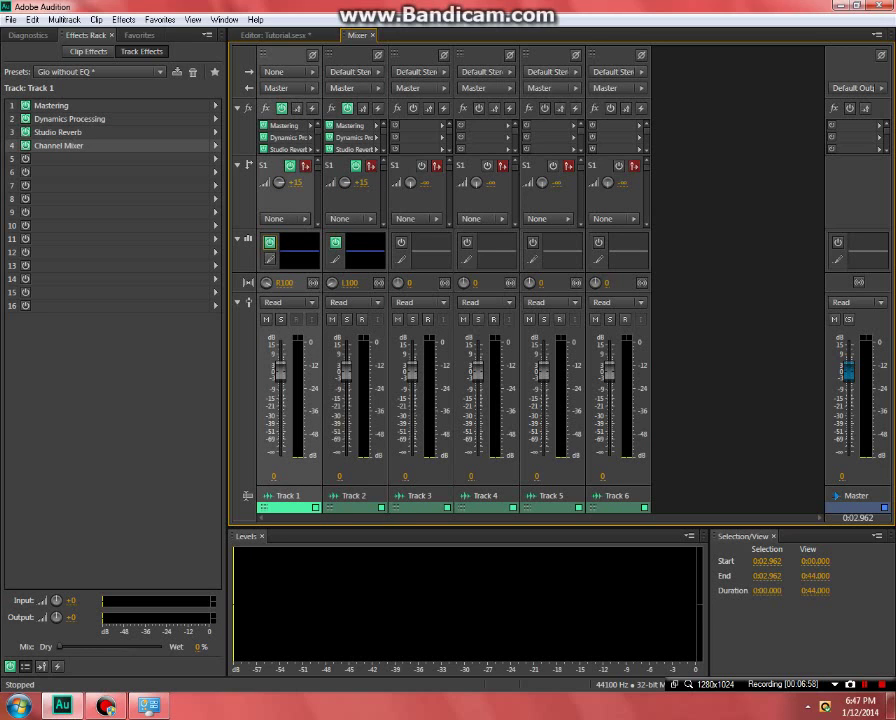
pyautogui.click(269, 259)
pyautogui.click(300, 194)
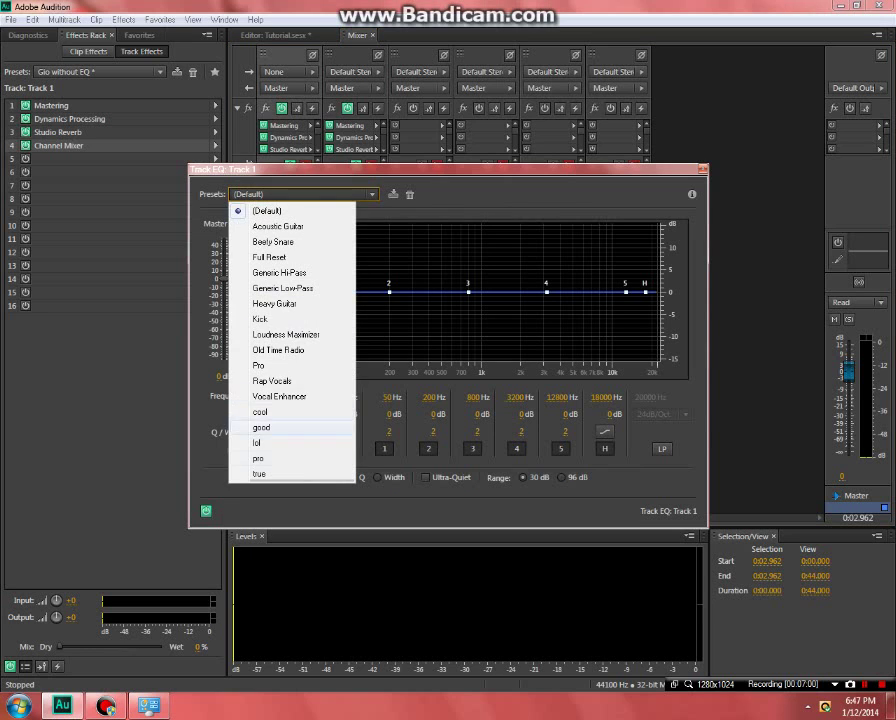
pyautogui.click(258, 458)
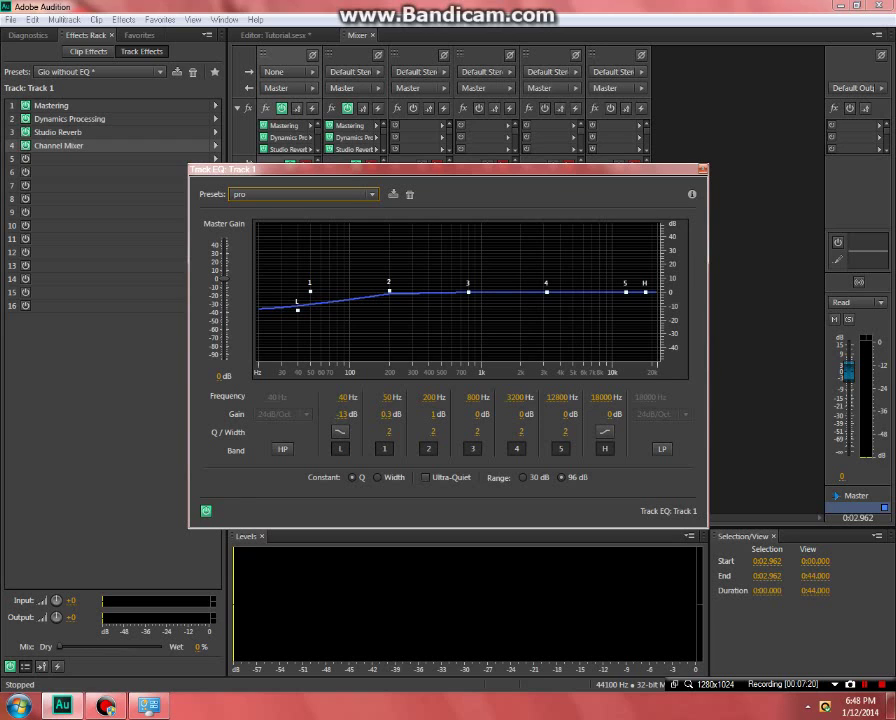
pyautogui.press('Escape')
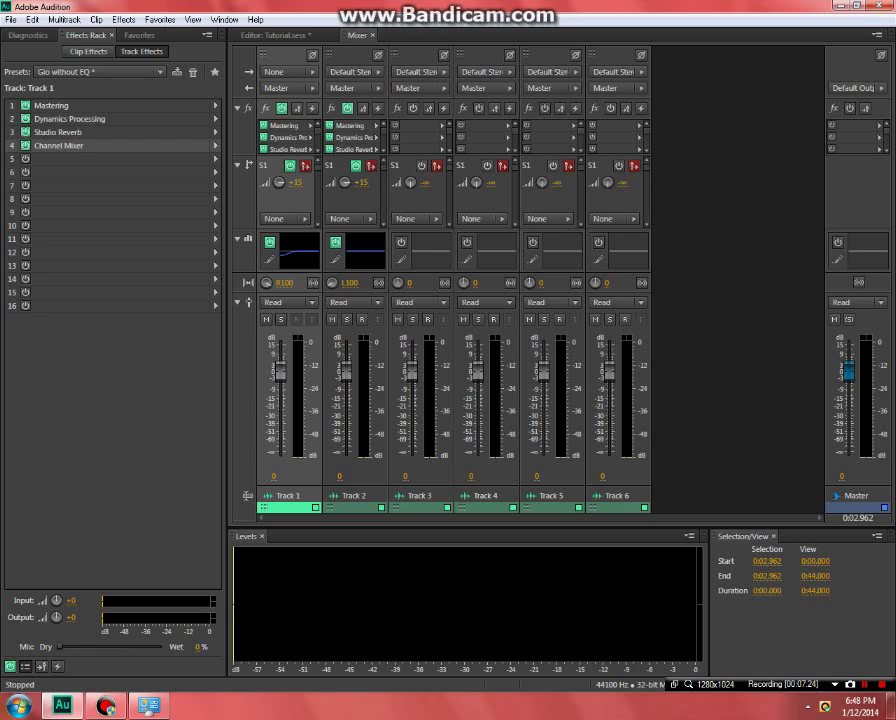
pyautogui.click(276, 35)
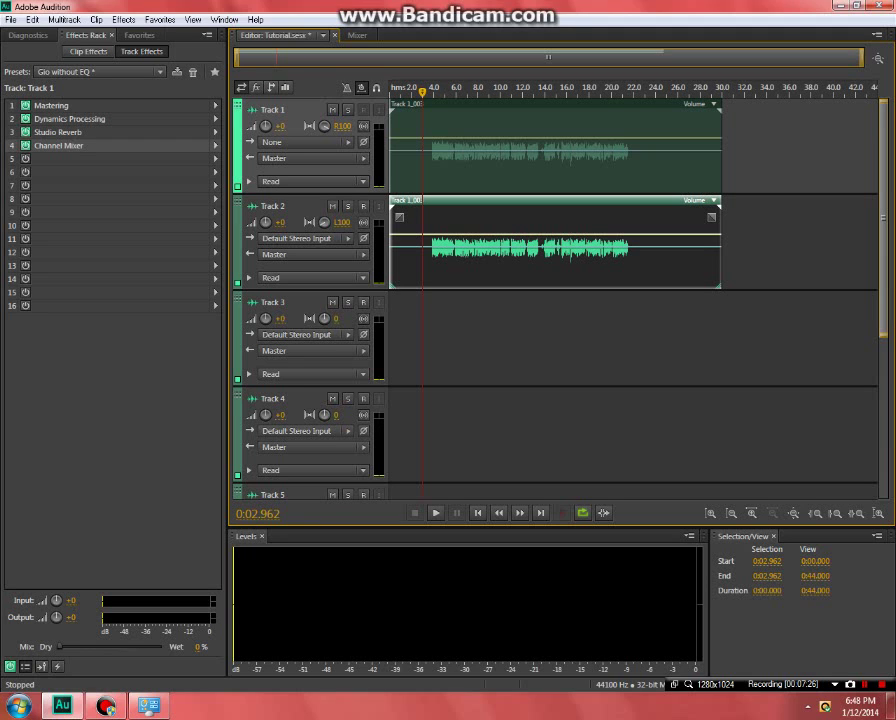